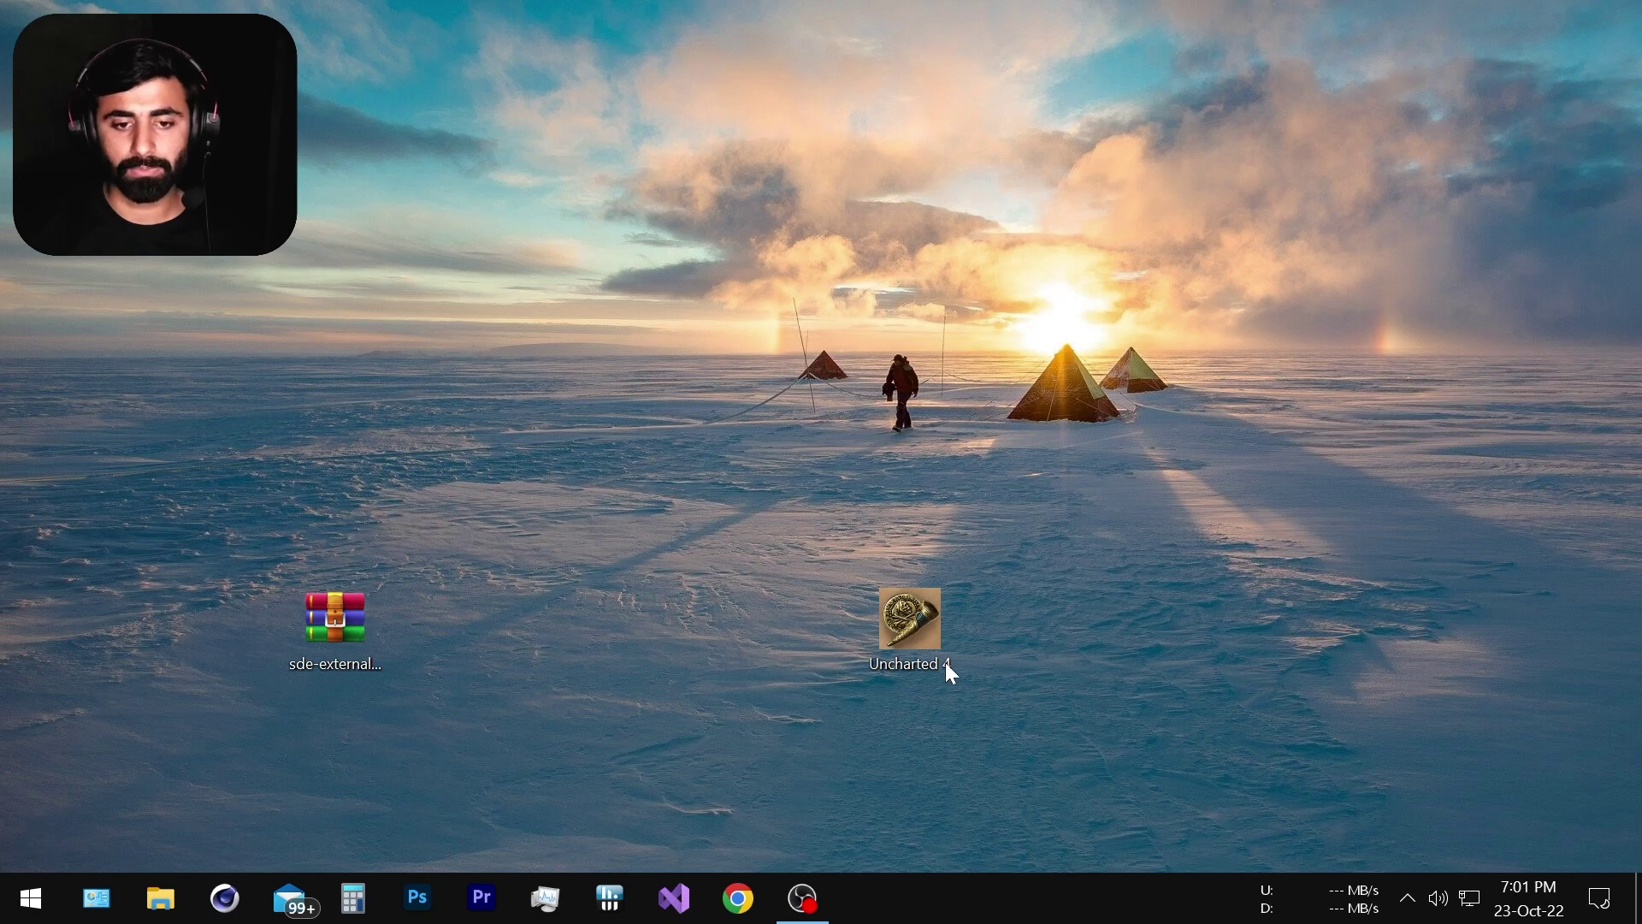
Launch Uncharted 4, dismiss the unsupported CPU error, and check the system summary in HWiNFO64.
double_click(917, 647)
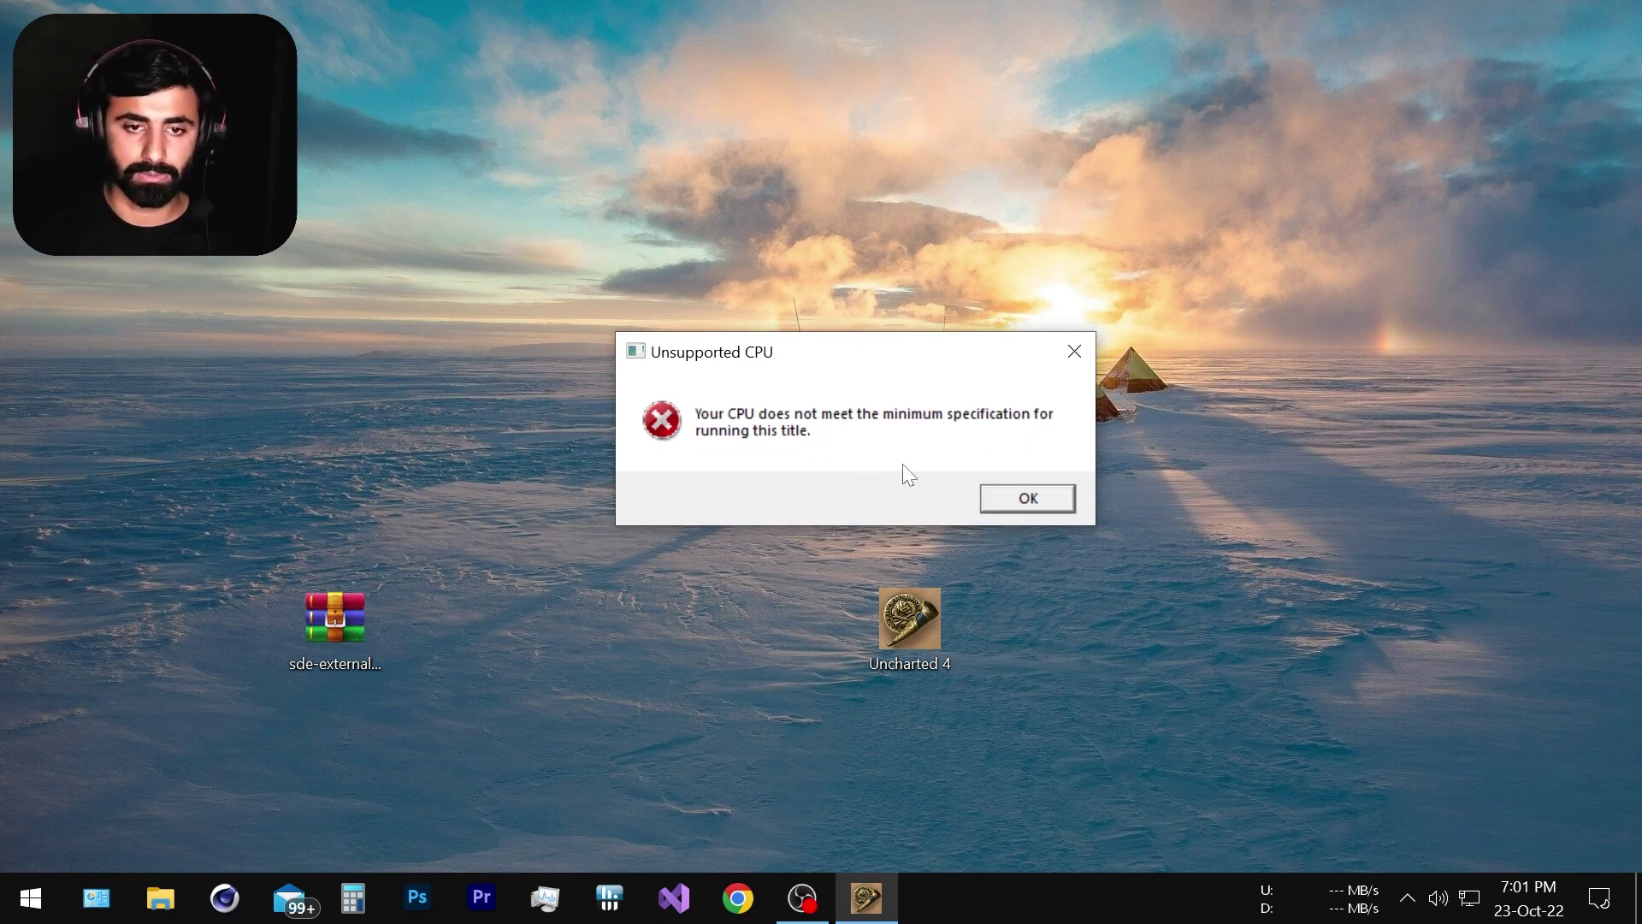
left_click(1029, 507)
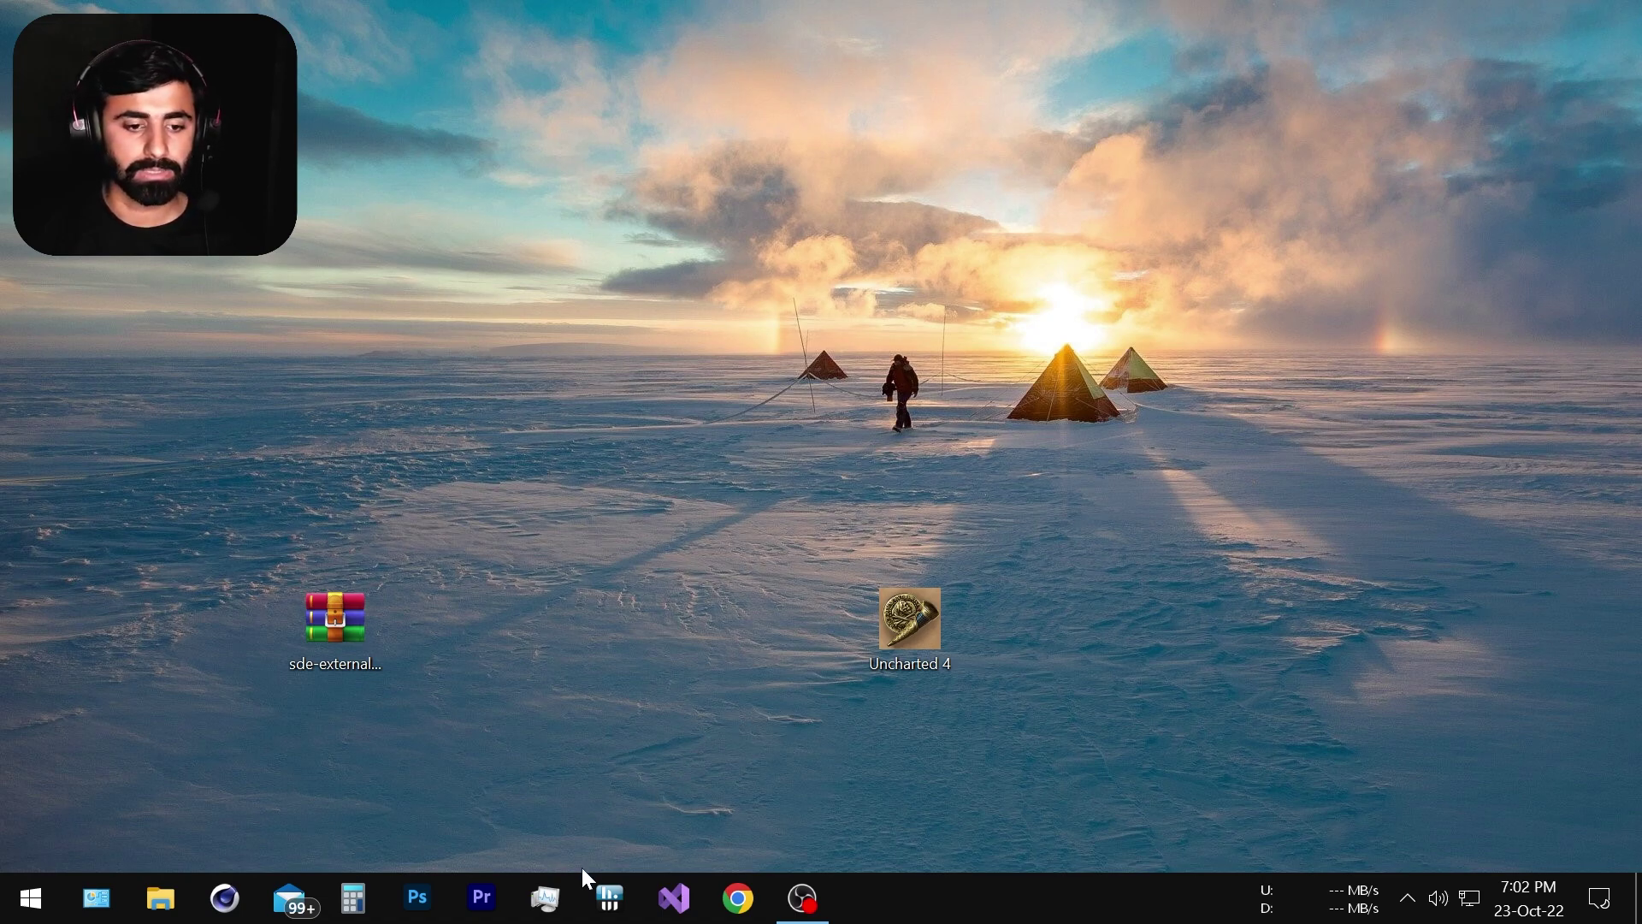
left_click(612, 906)
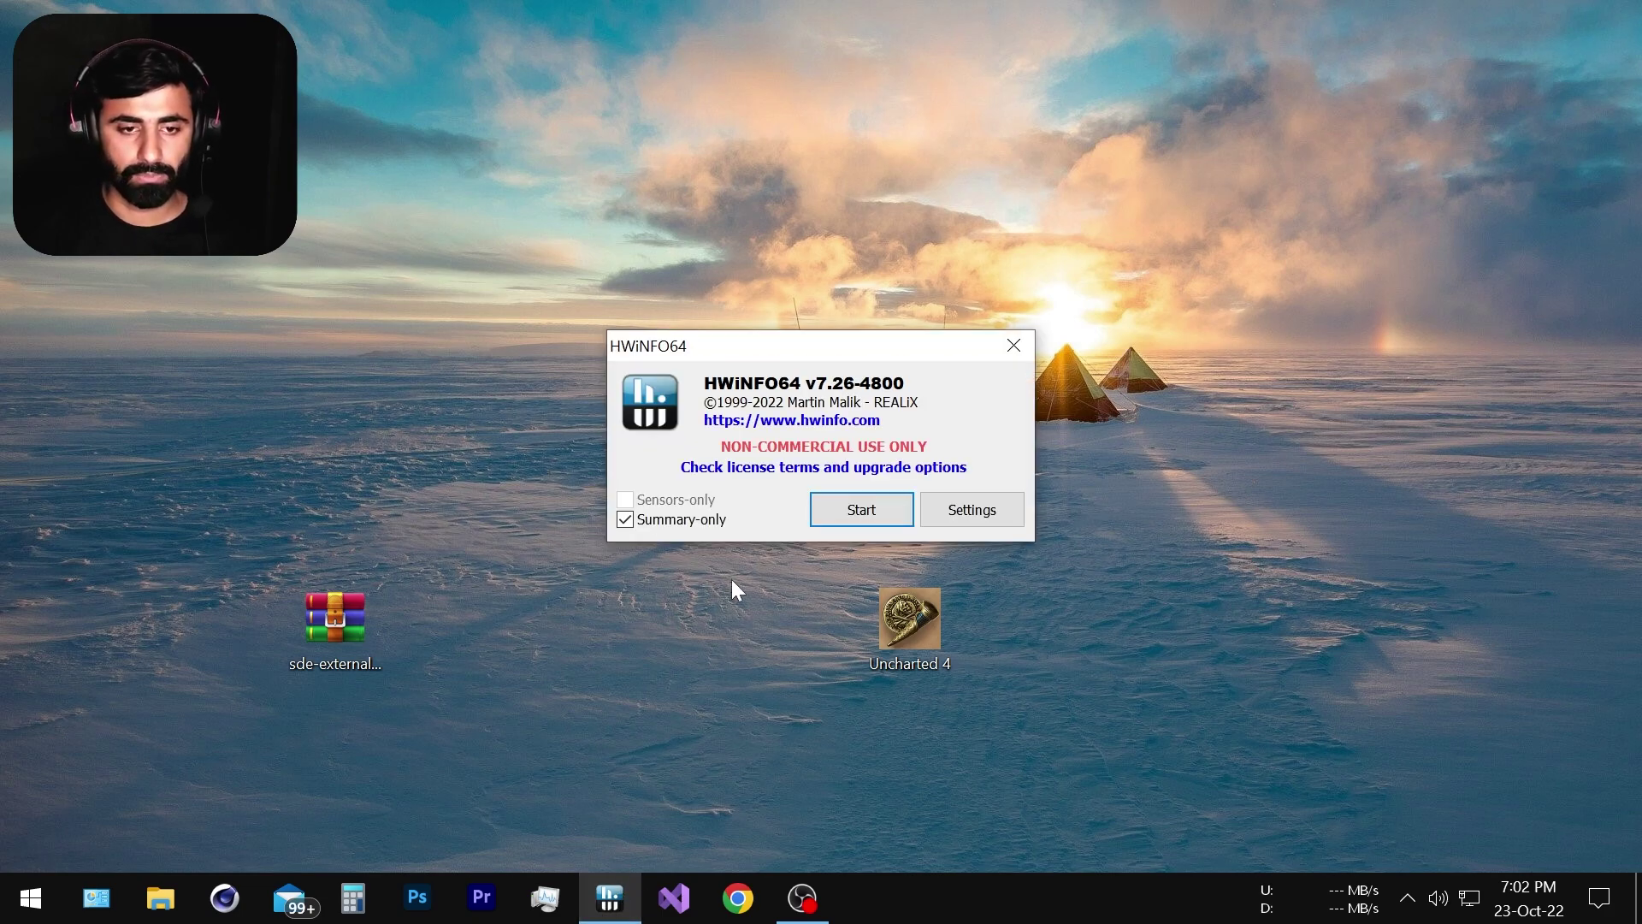
left_click(837, 510)
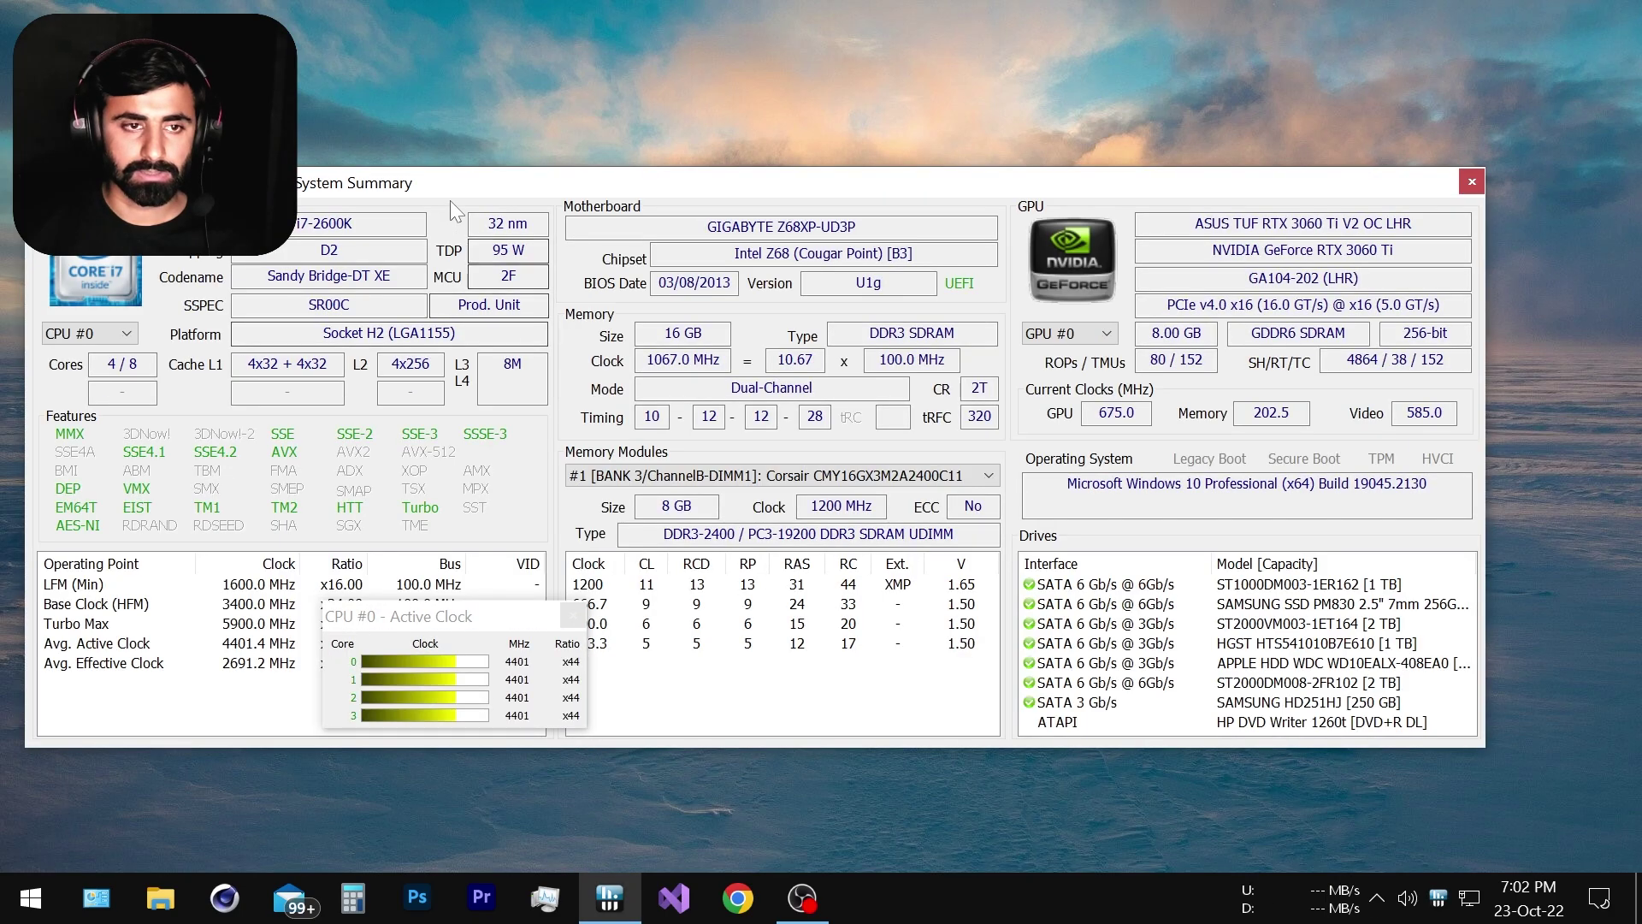
left_click_drag(449, 200, 909, 203)
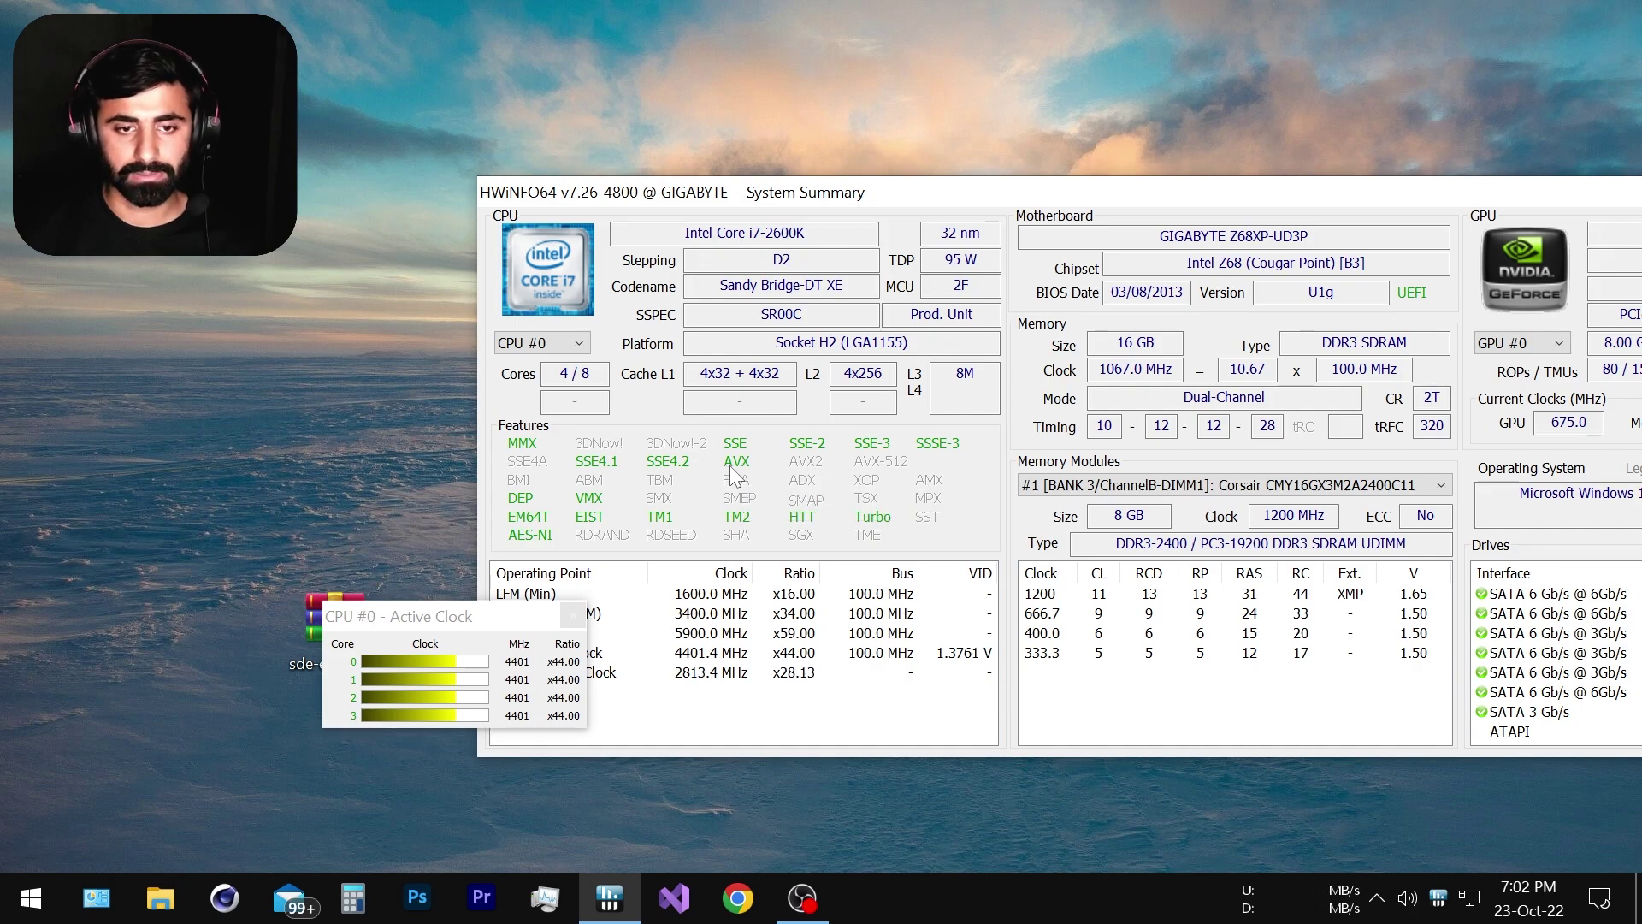
left_click_drag(1526, 209, 1142, 222)
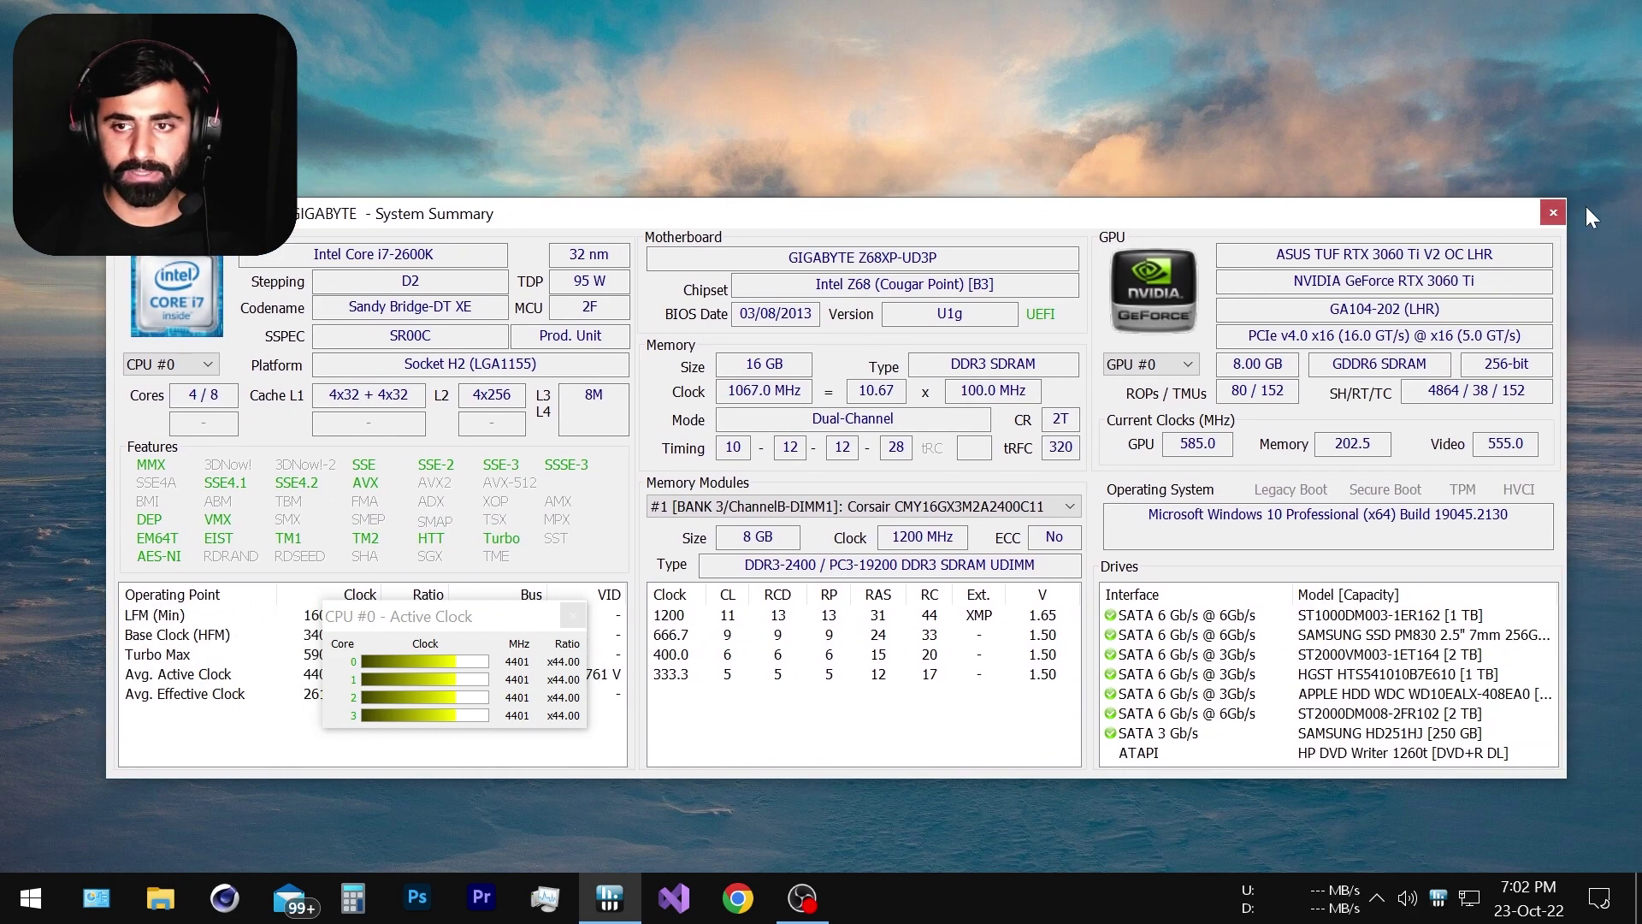
left_click(1553, 213)
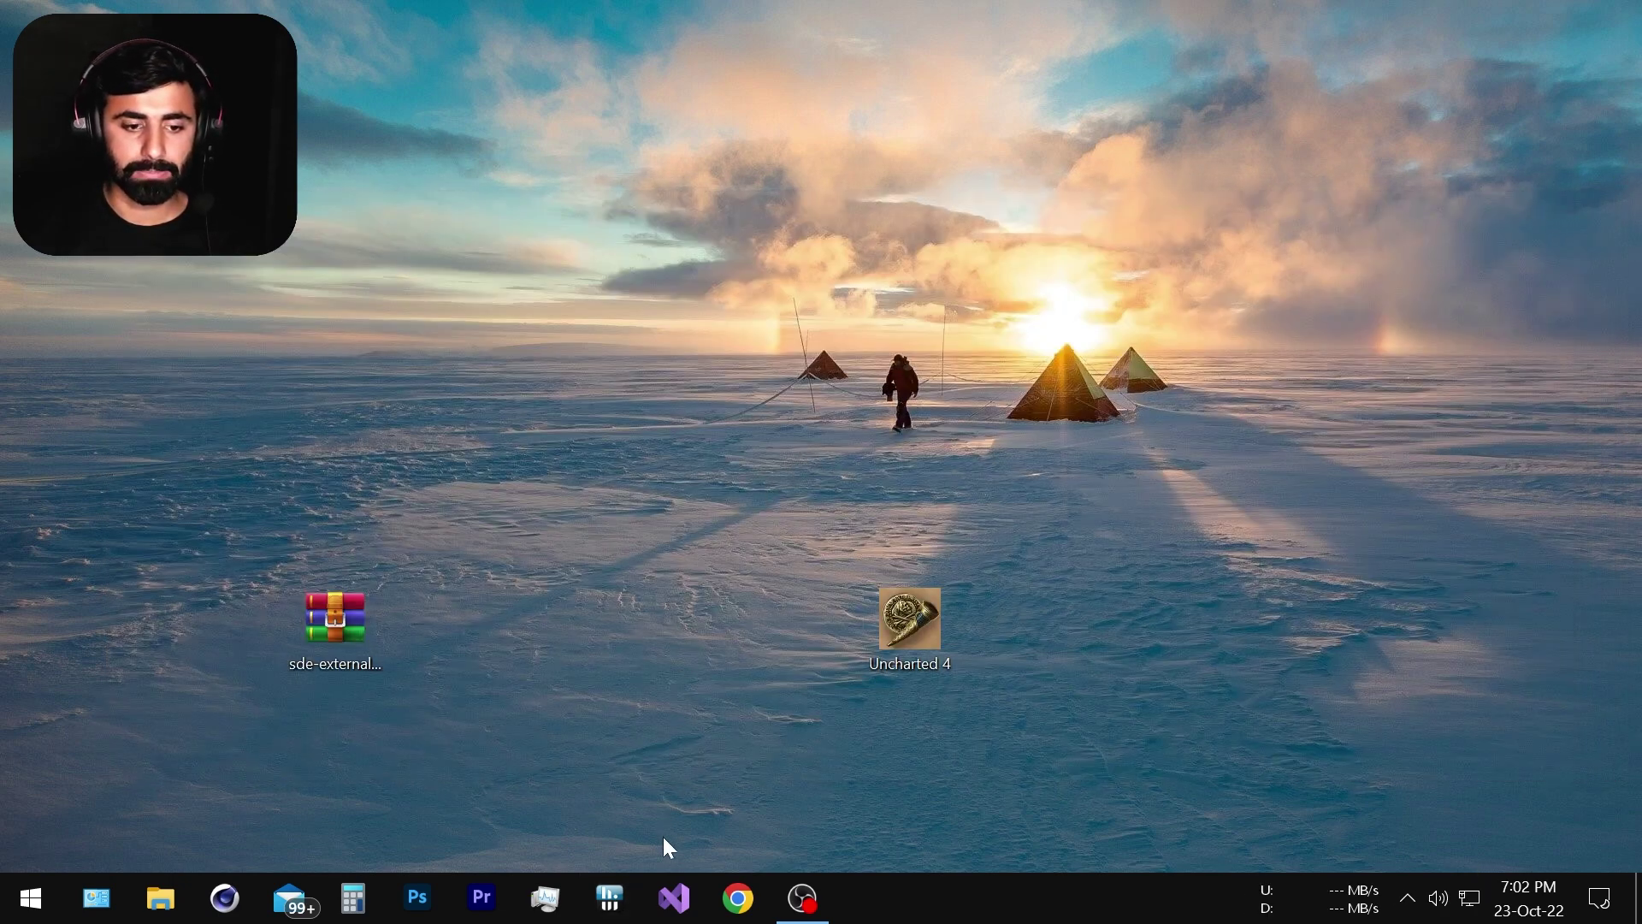
Review the SDE download page address in the web browser.
left_click(737, 898)
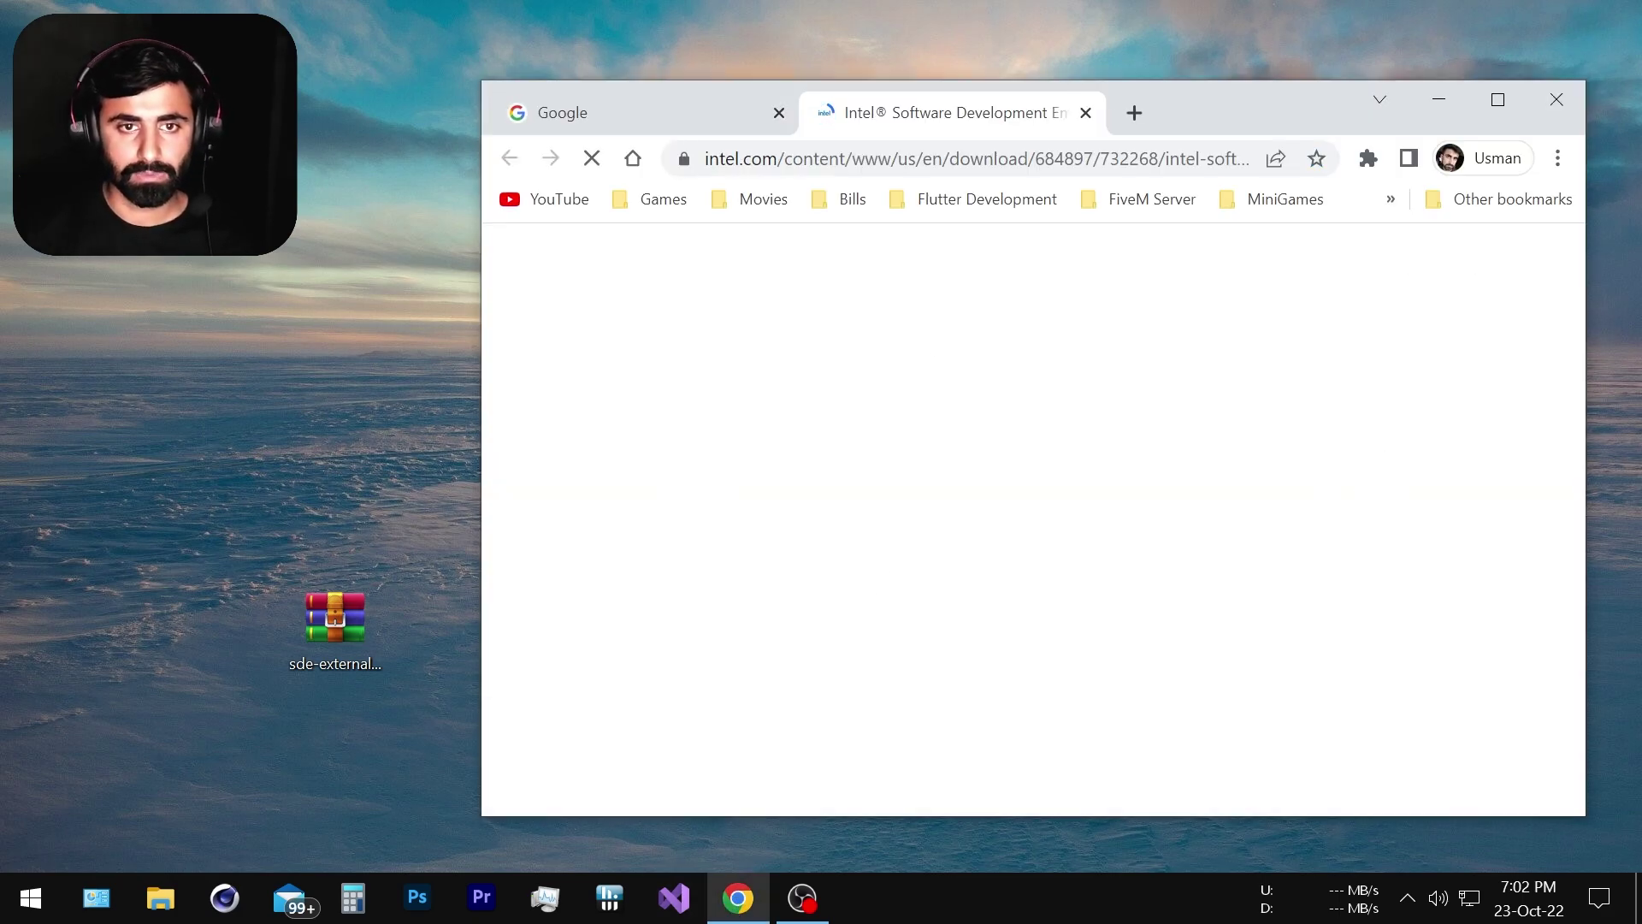
left_click(778, 112)
left_click(1050, 171)
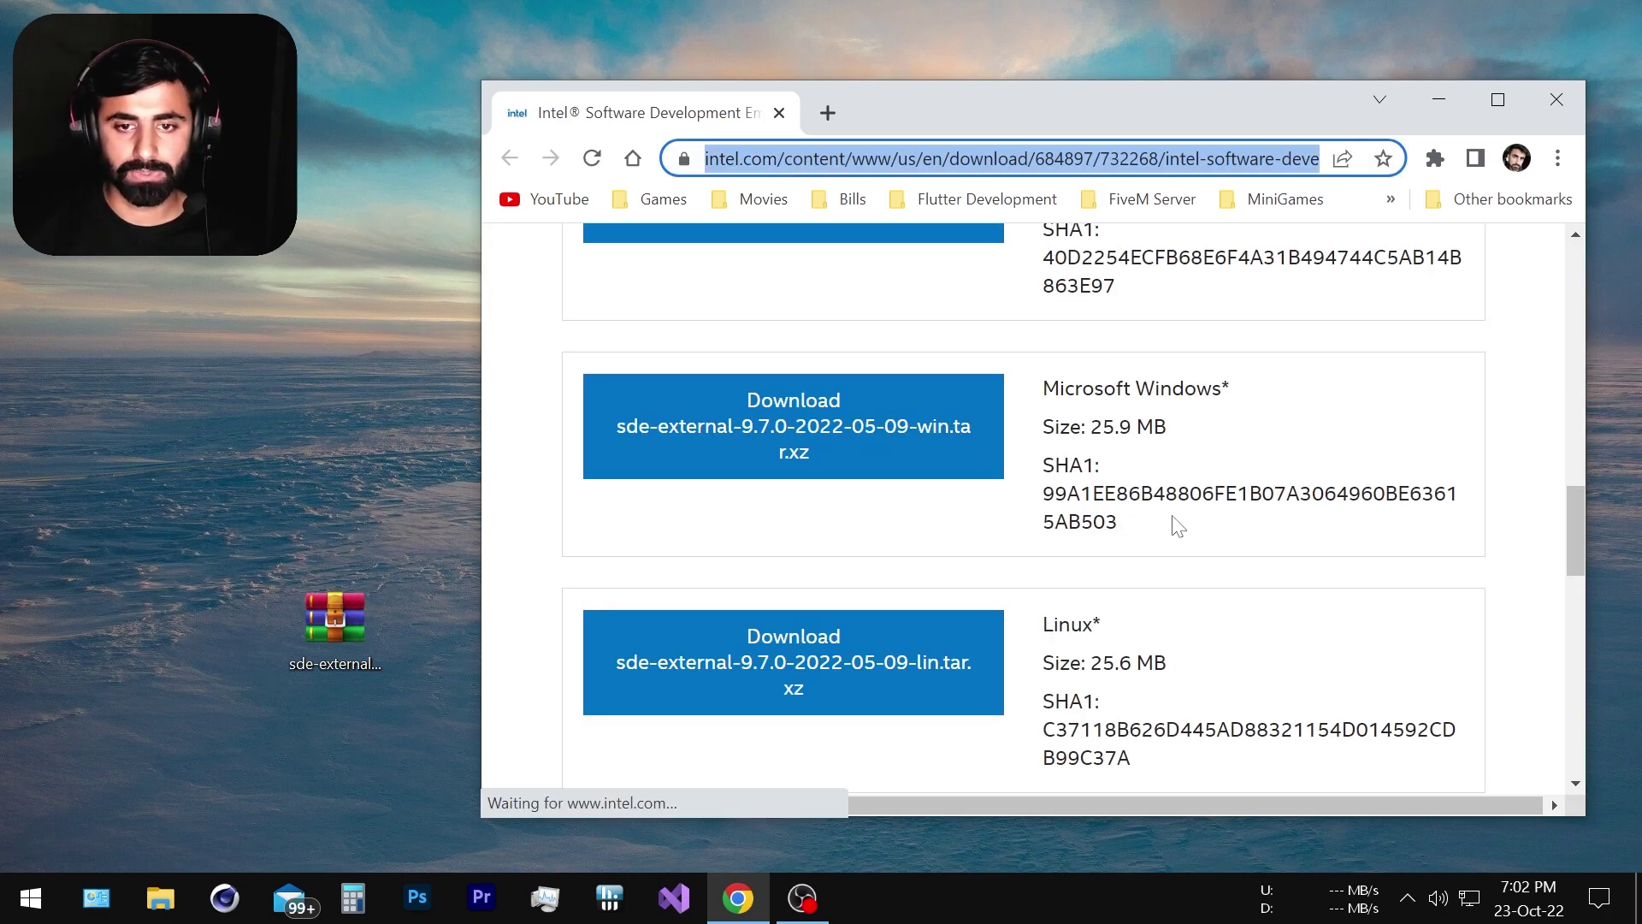
scroll(1265, 550, "down", 5)
scroll(1270, 552, "up", 3)
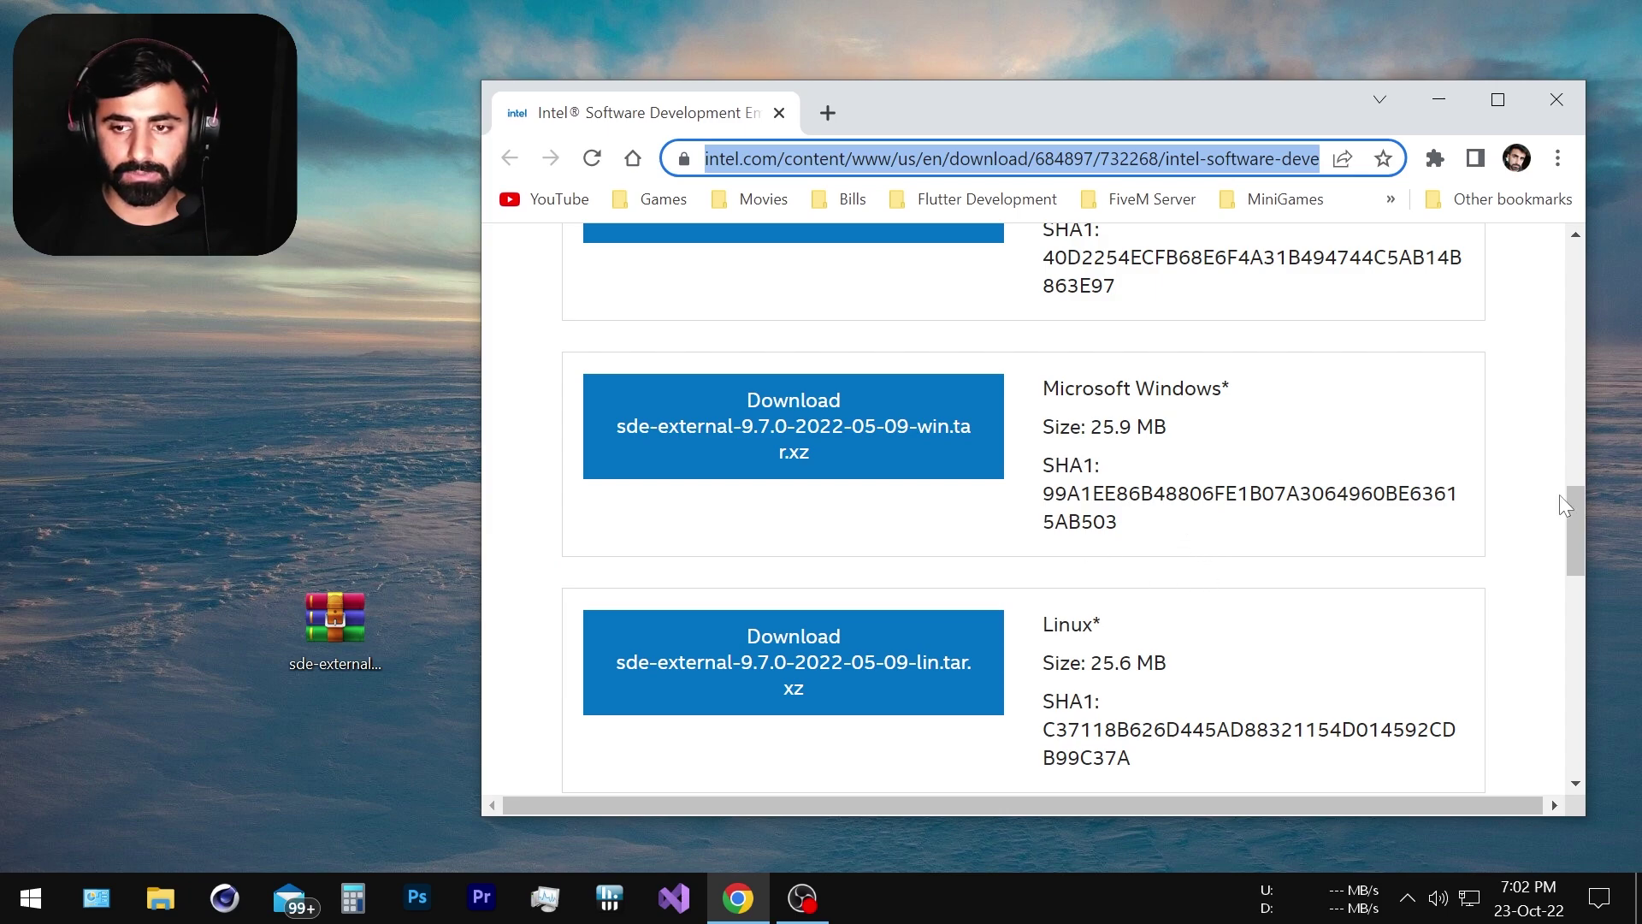
mouse_move(1565, 500)
left_mouse_down()
mouse_move(1570, 483)
mouse_move(1569, 497)
left_mouse_up()
left_click_drag(1253, 414, 1154, 447)
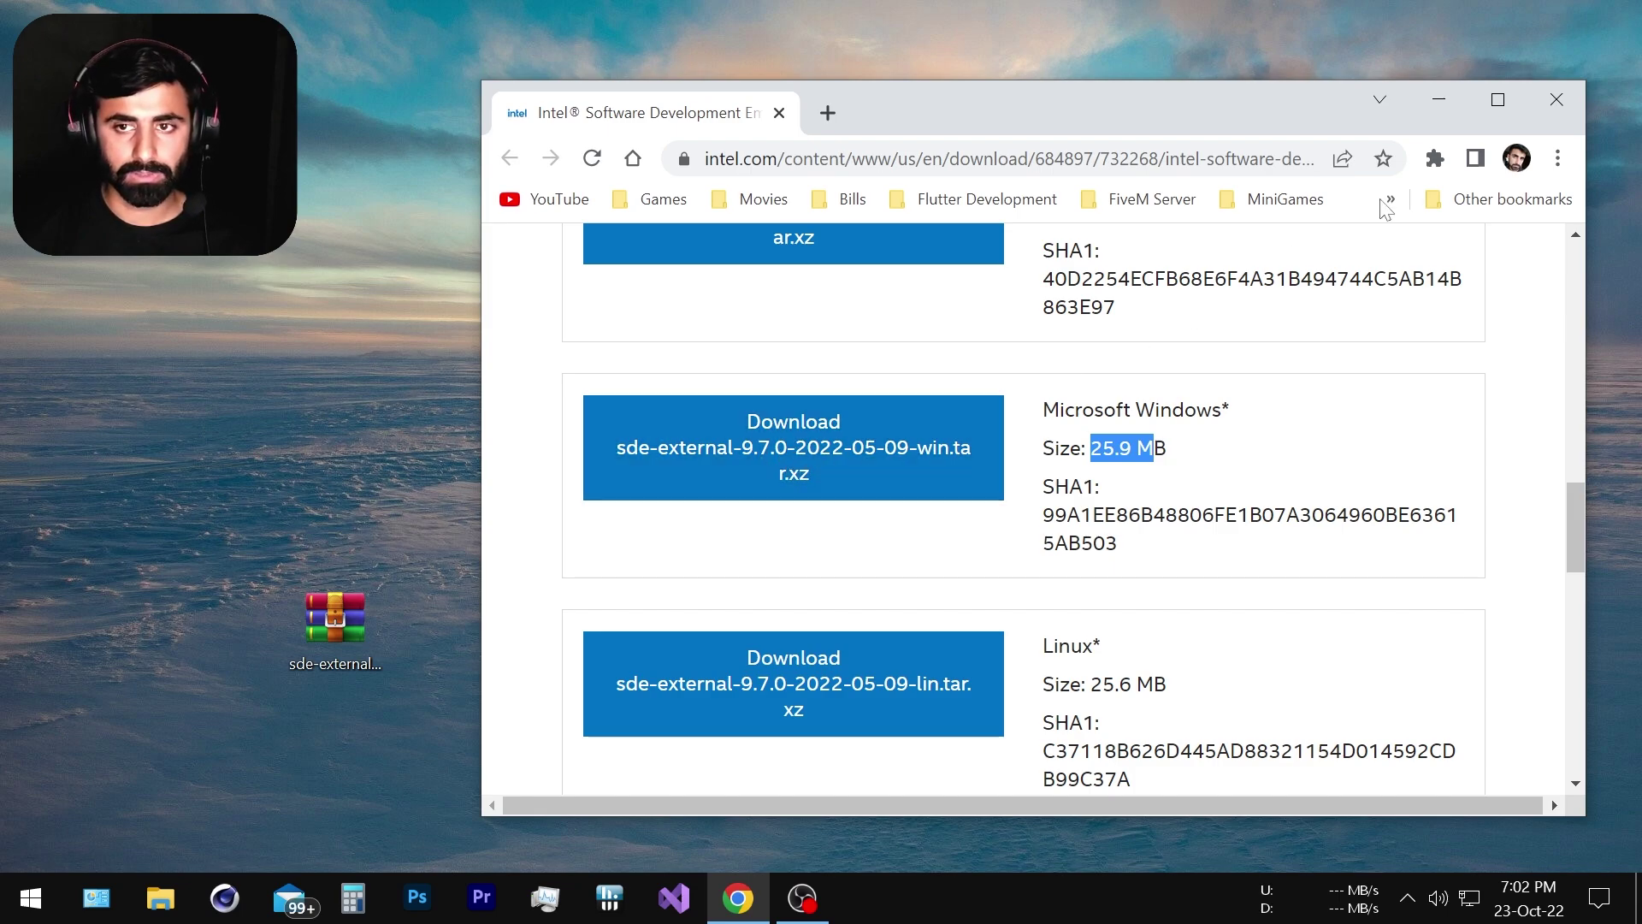
Open the sde-external archive in WinRAR and select all its files and folders.
left_click(1557, 100)
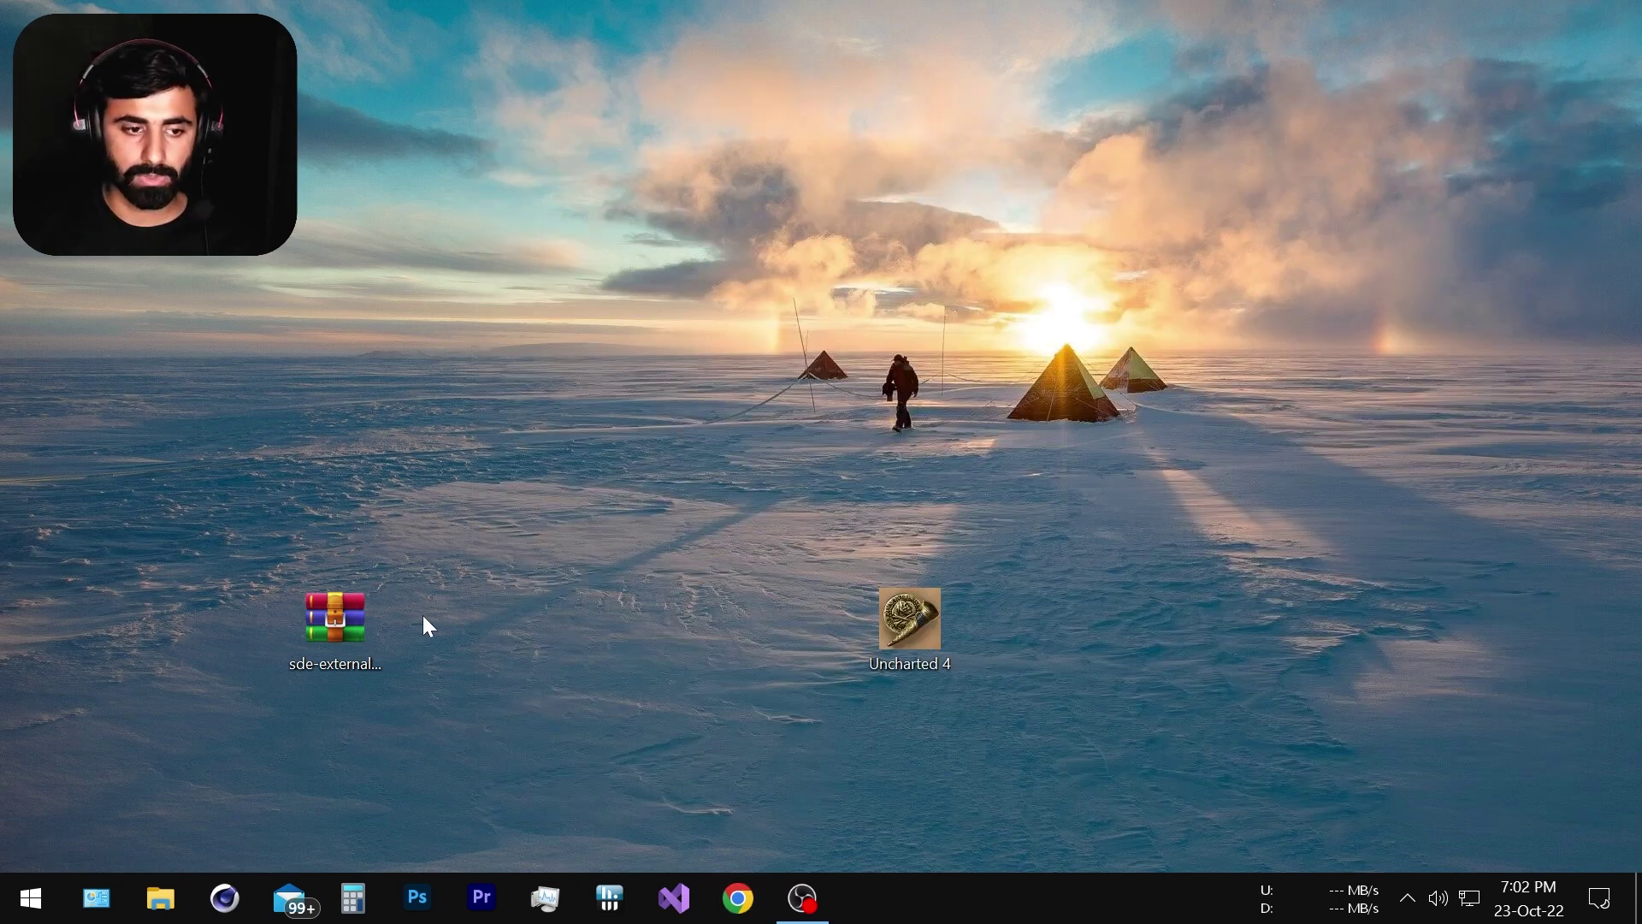
left_click(346, 623)
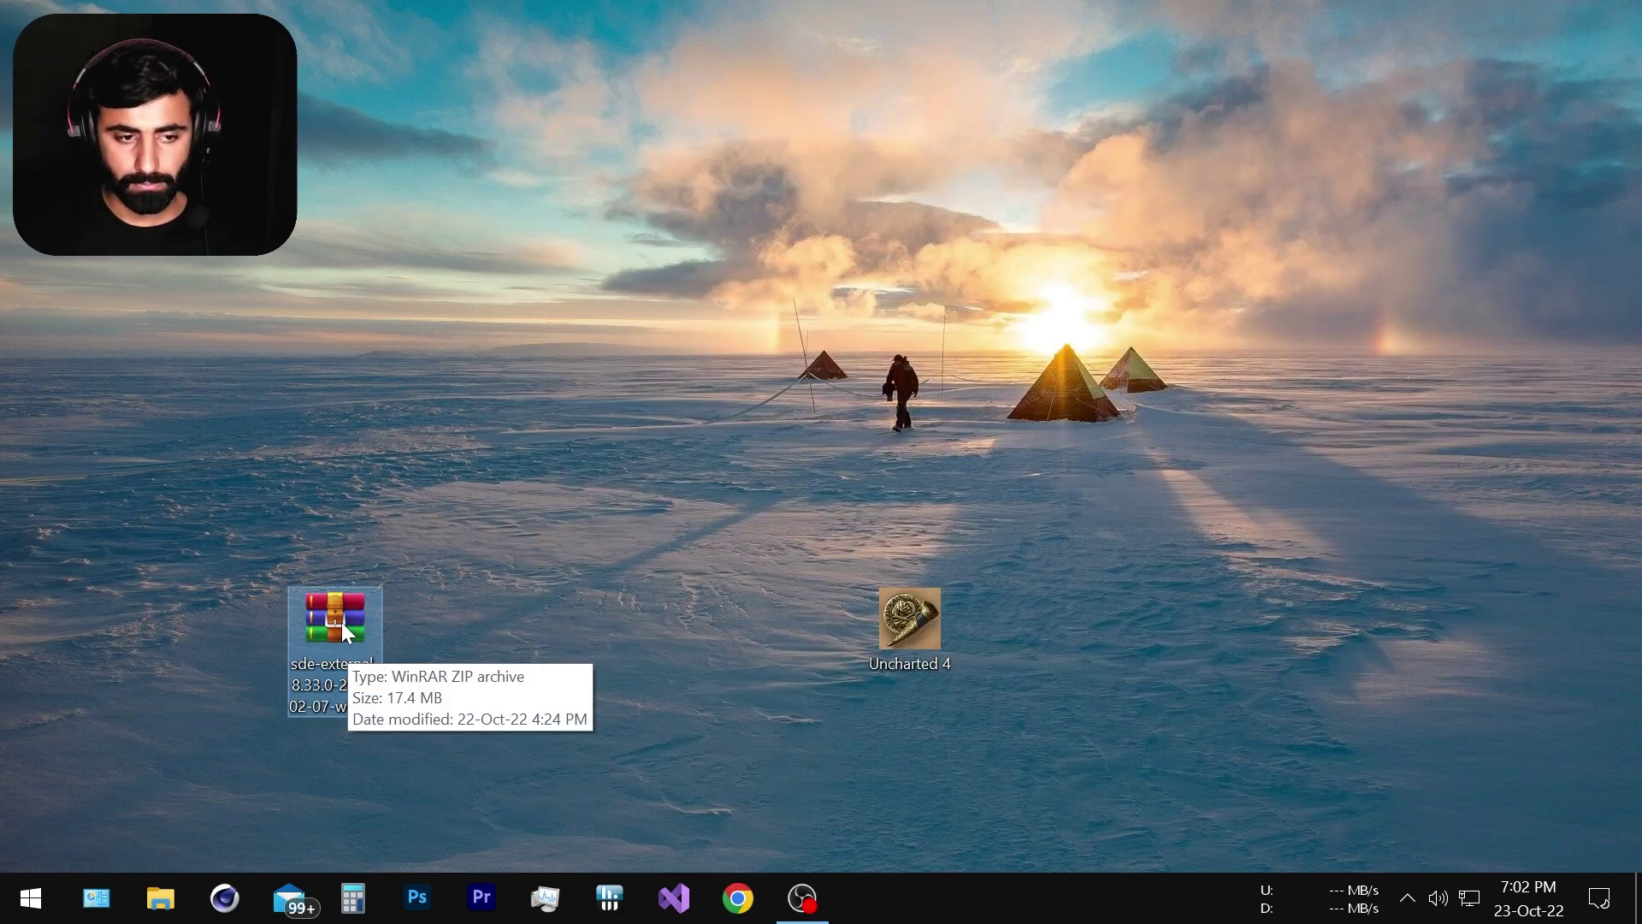
double_click(342, 622)
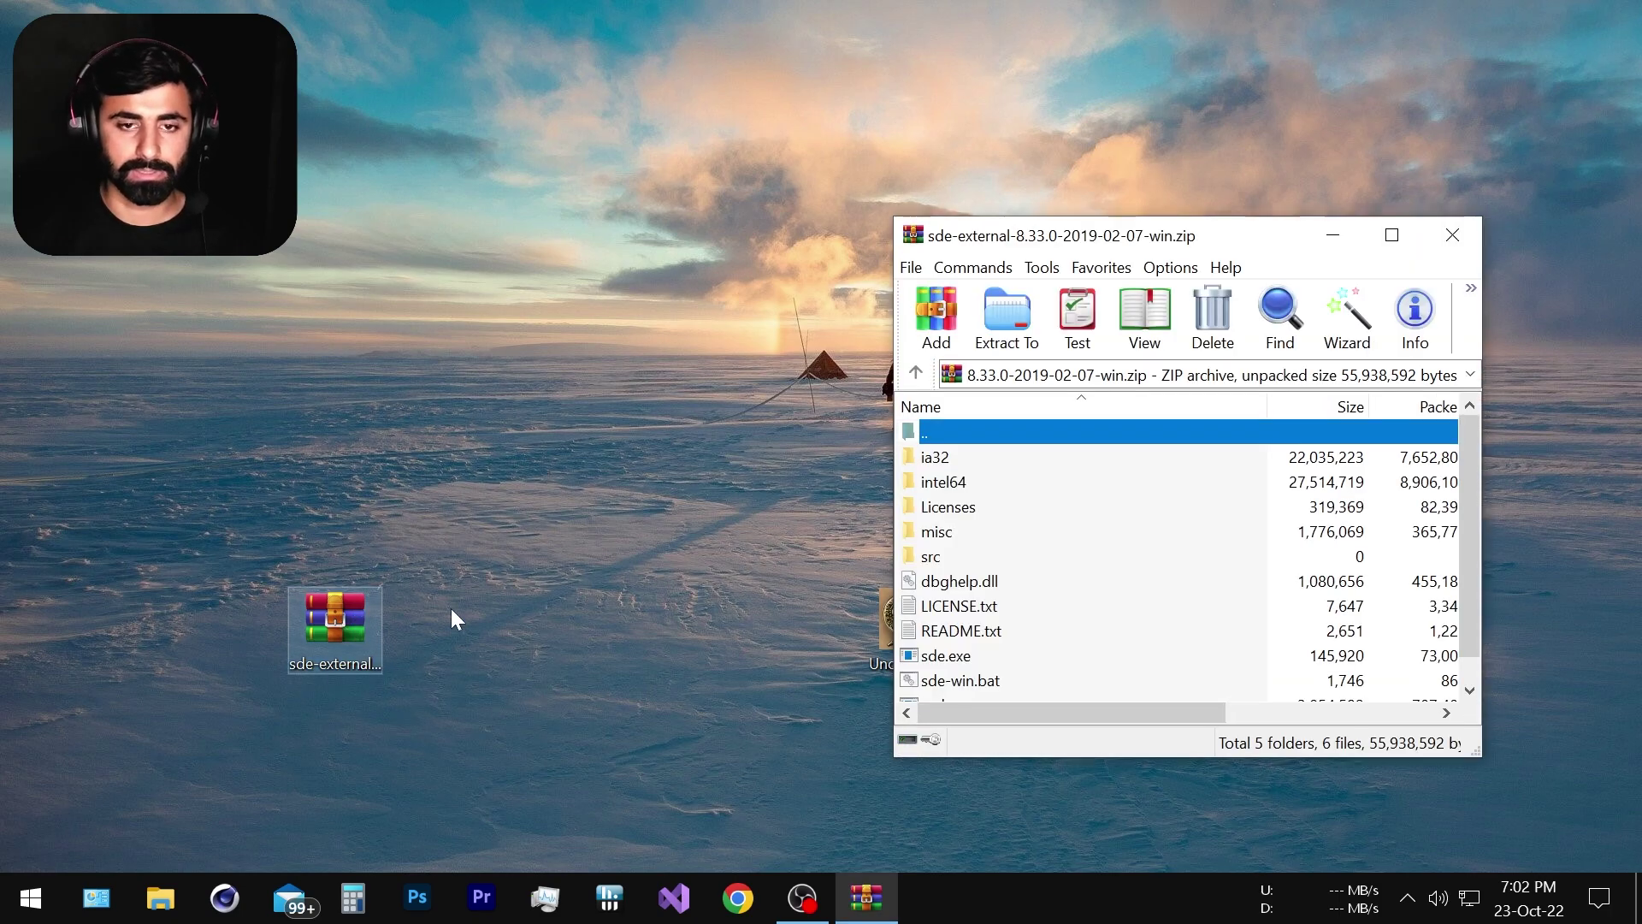
left_click(944, 484)
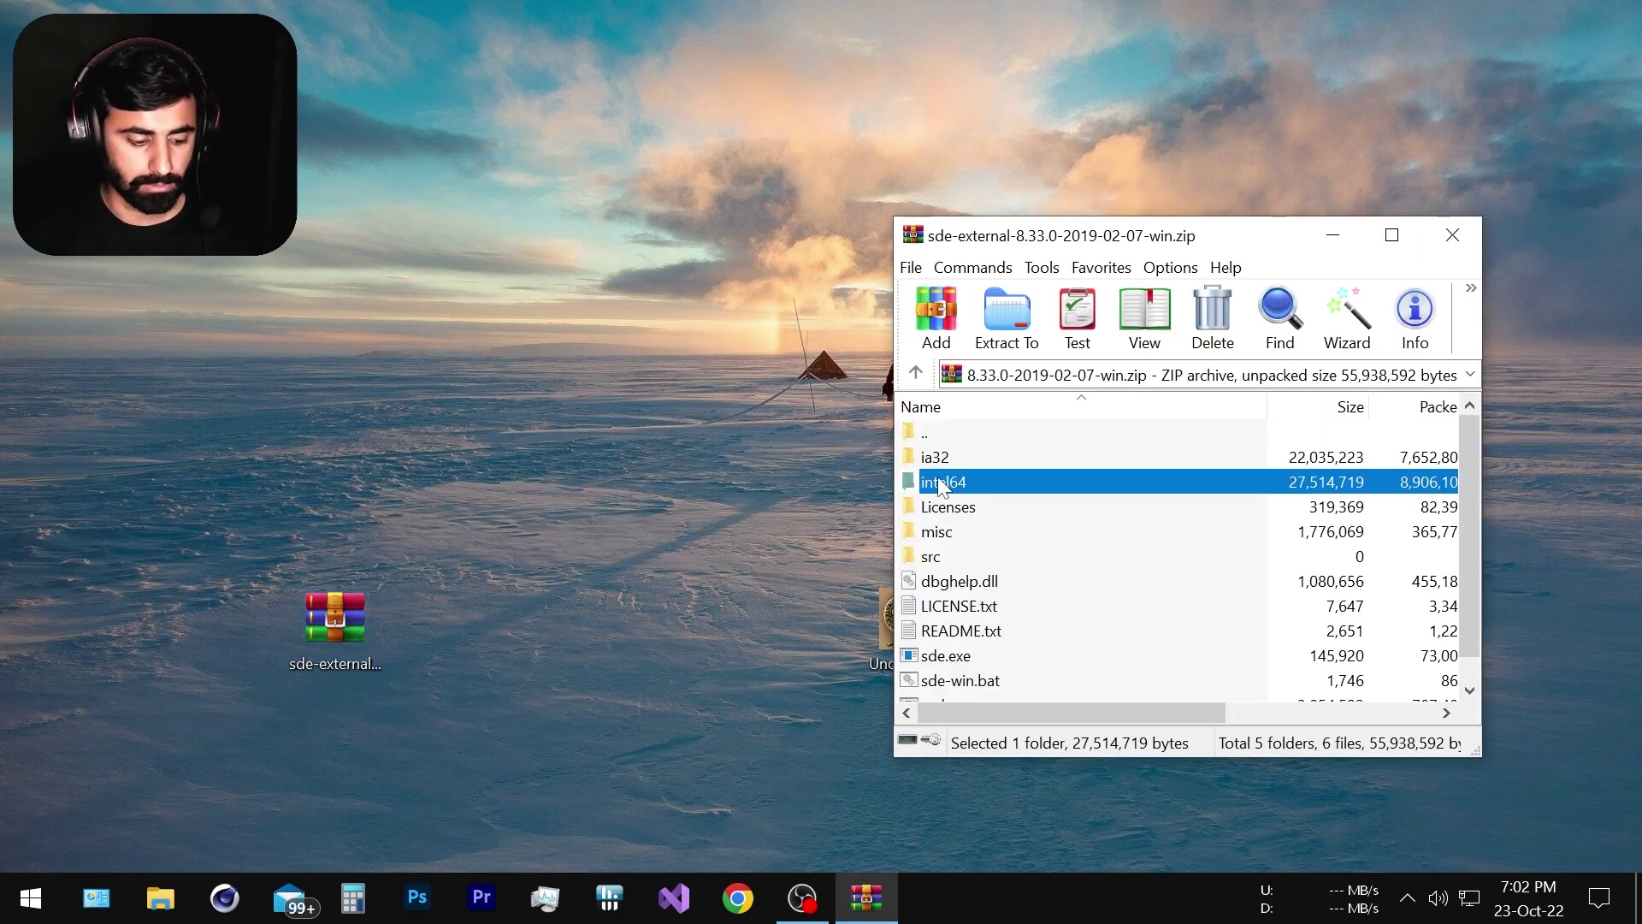
key("ctrl+a")
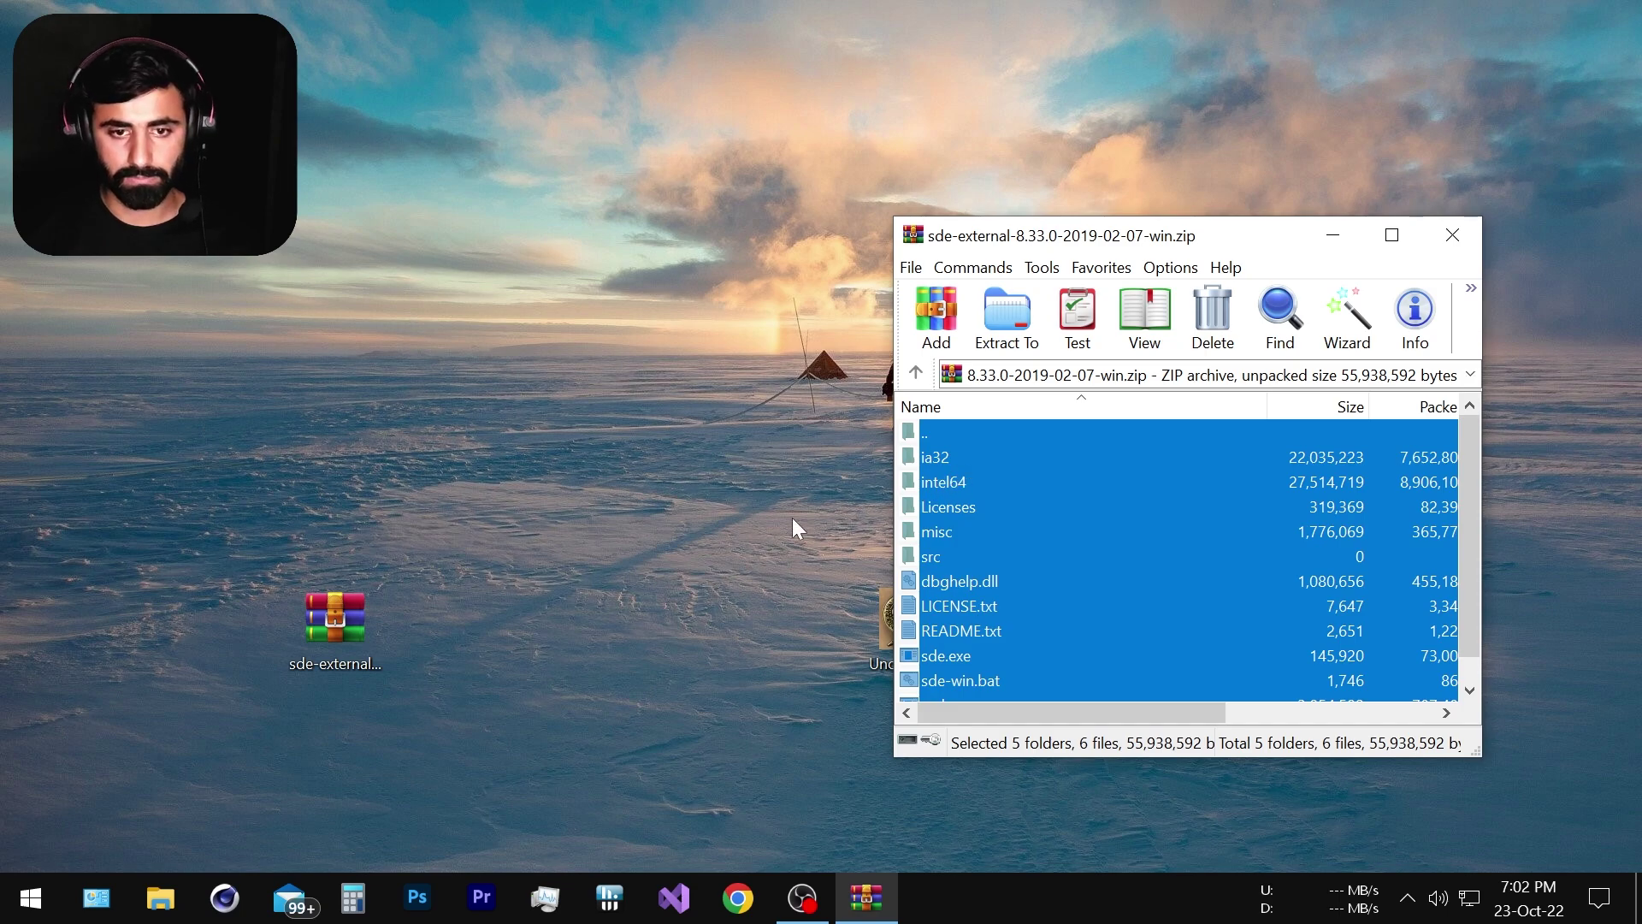
Create an empty New folder on the desktop and open it.
right_click(539, 576)
mouse_move(675, 493)
left_click(873, 591)
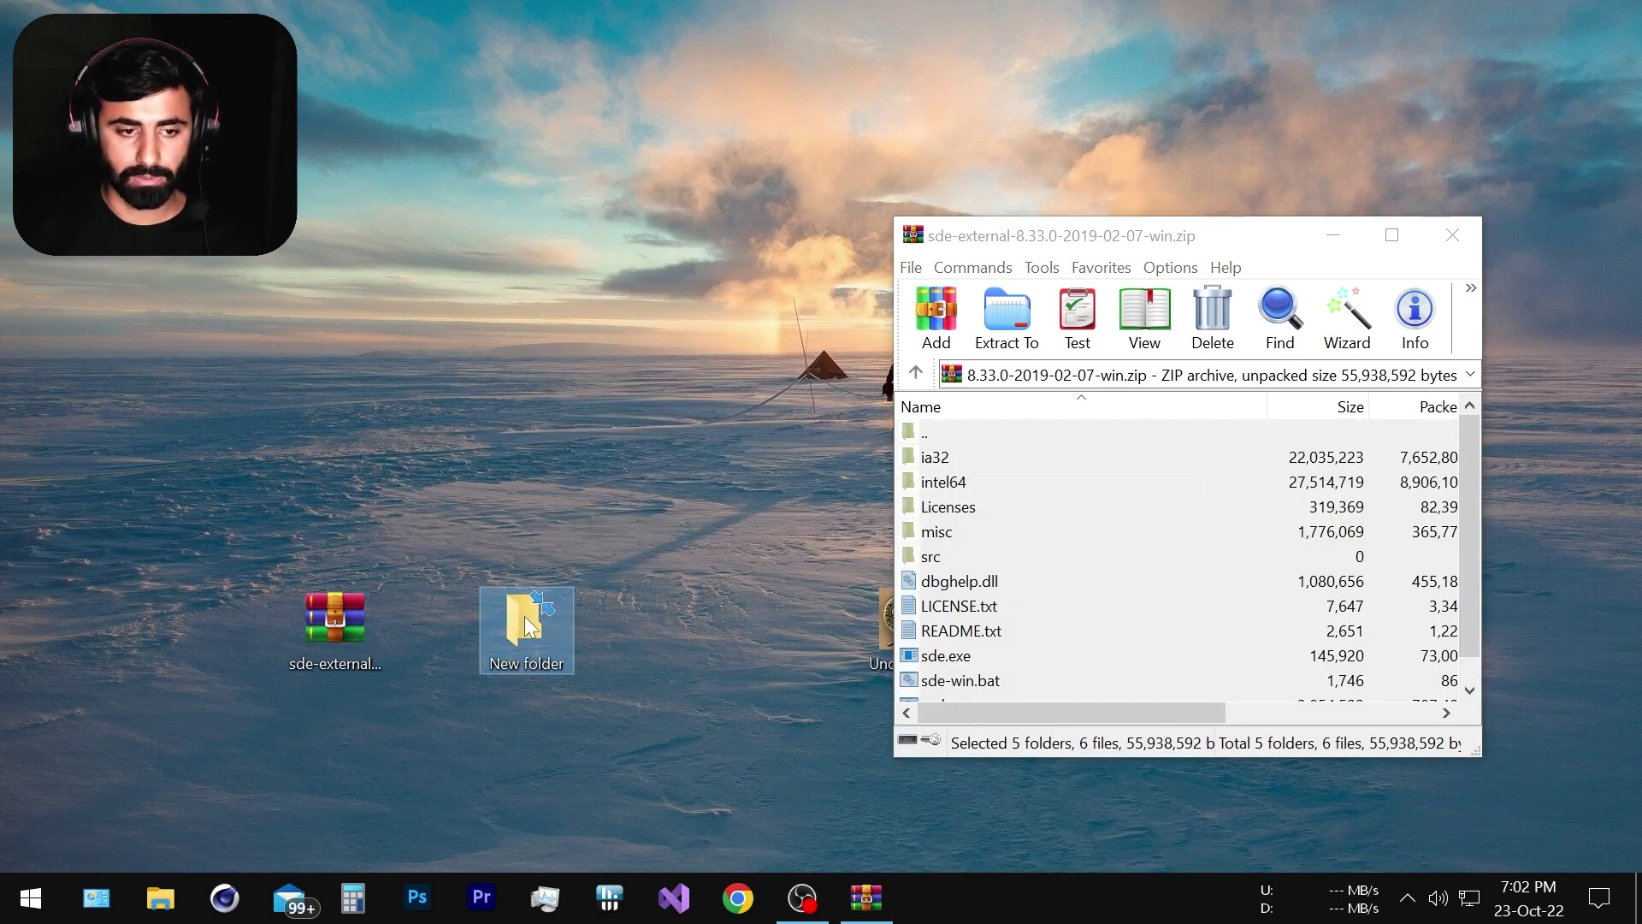
double_click(525, 616)
Extract the 11 archive items into New folder and send sde.exe to the desktop as a shortcut.
left_click(866, 897)
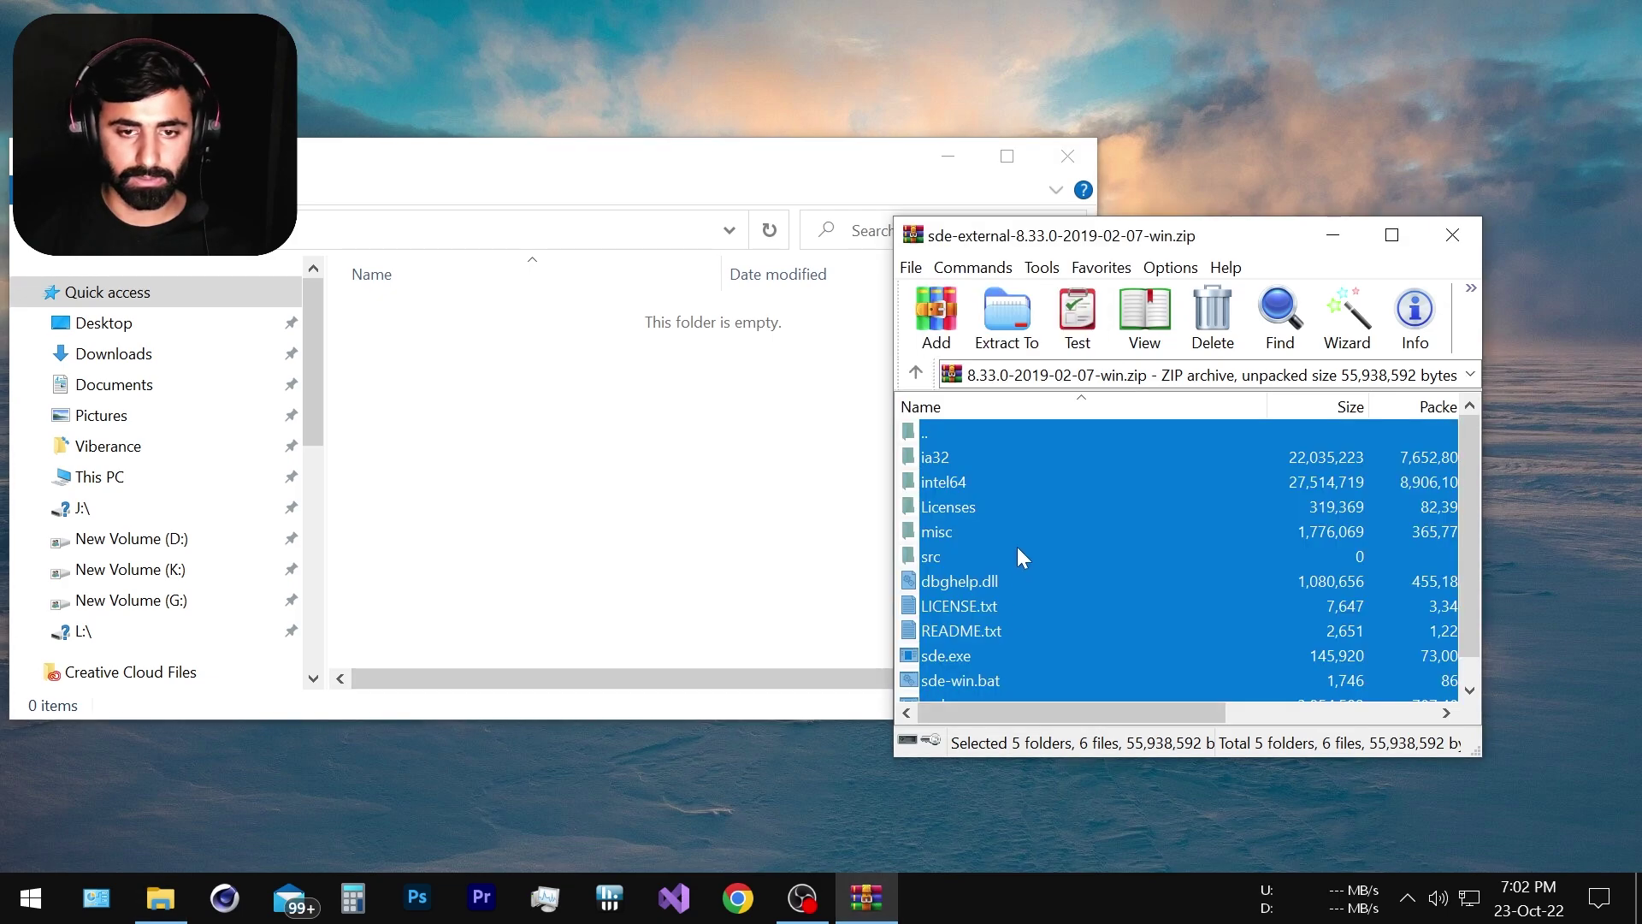
left_click_drag(1018, 542, 622, 504)
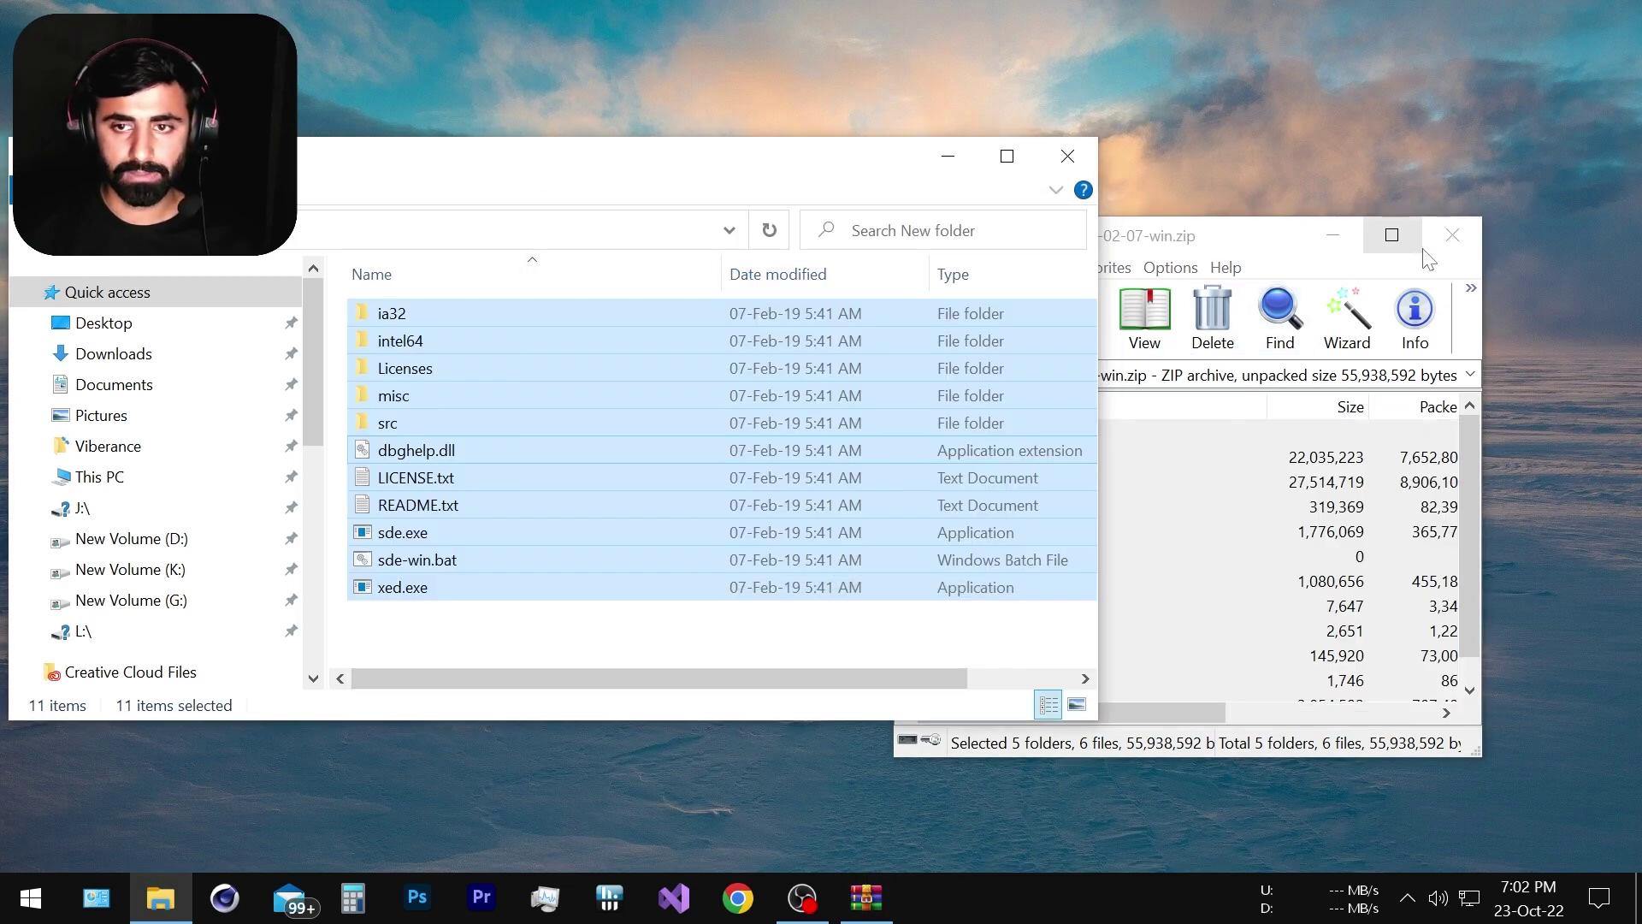
left_click(519, 531)
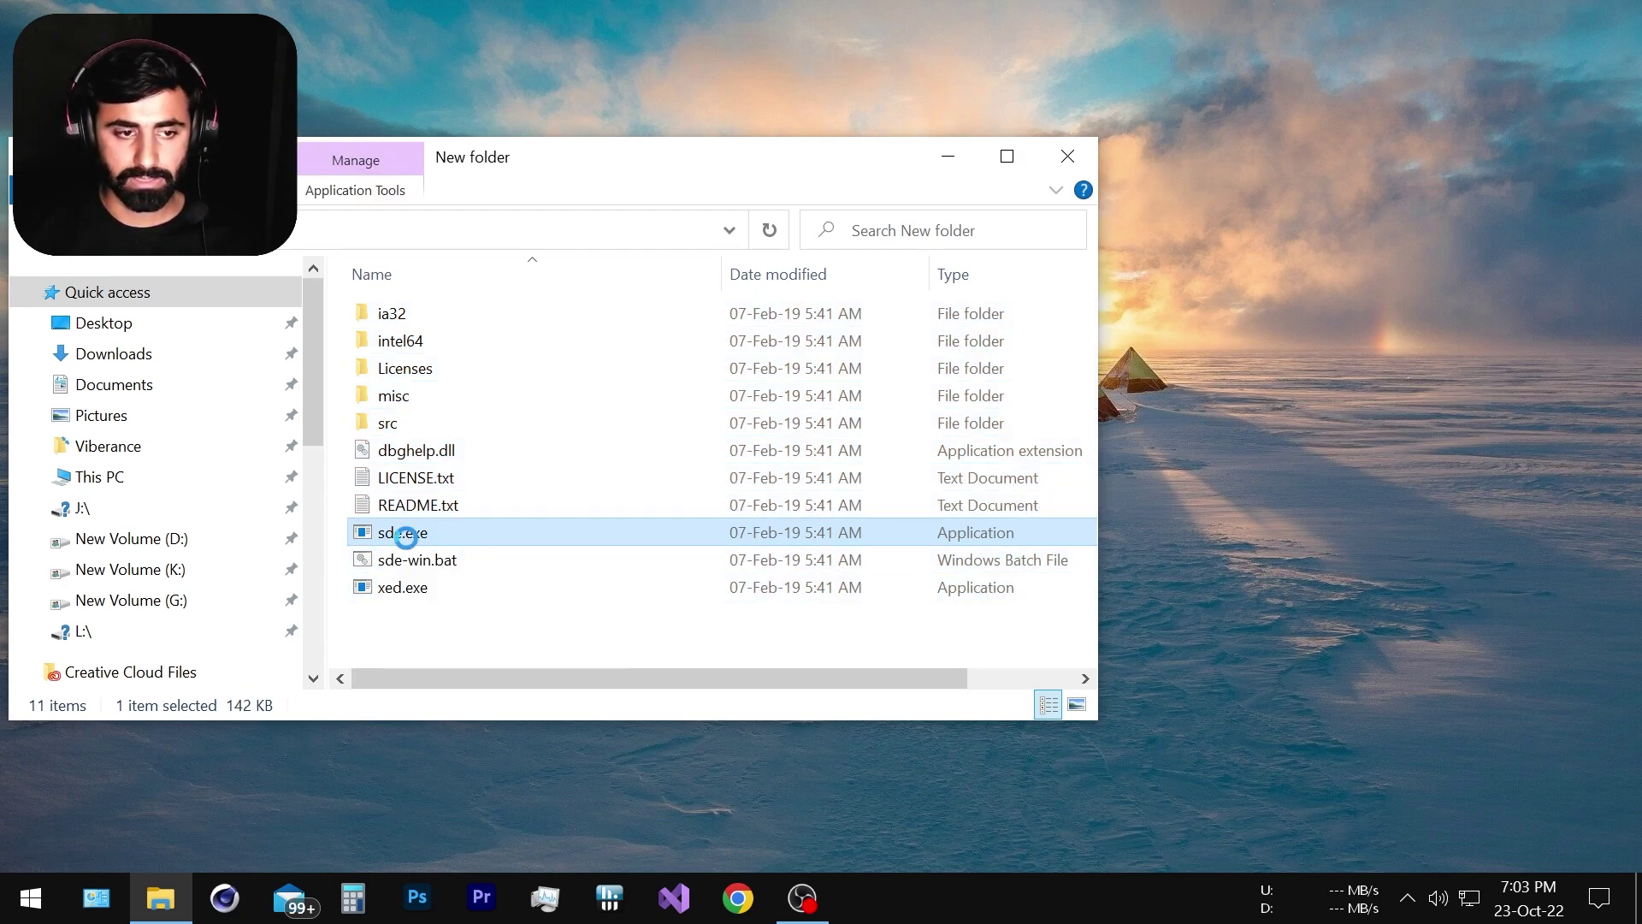
right_click(403, 534)
mouse_move(620, 658)
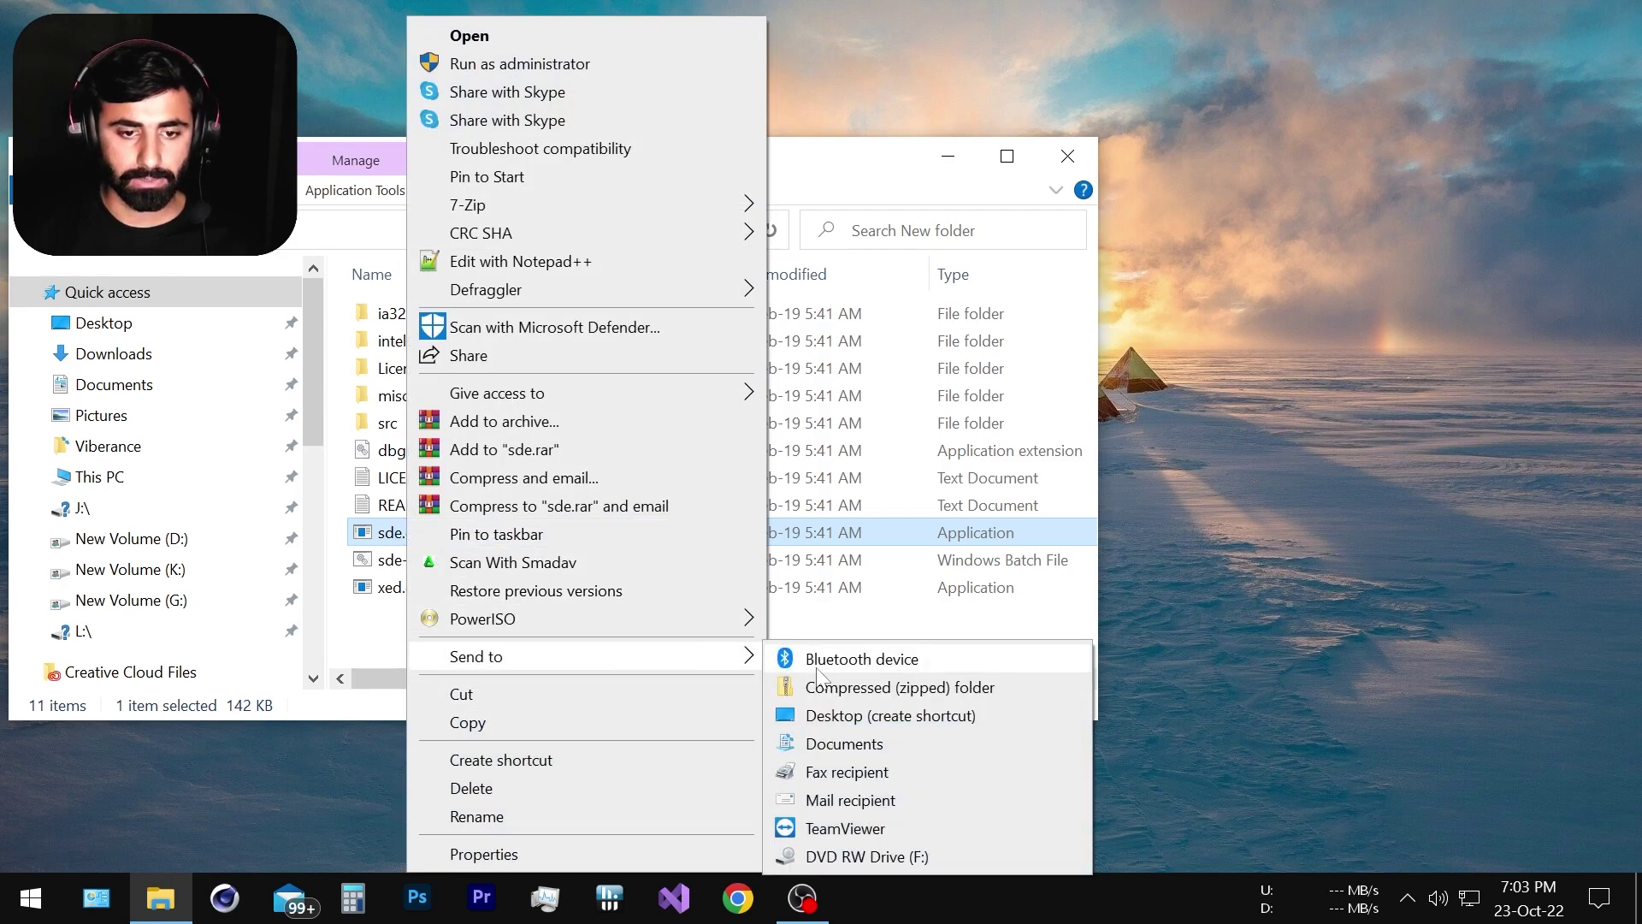
left_click(812, 715)
key("super+d")
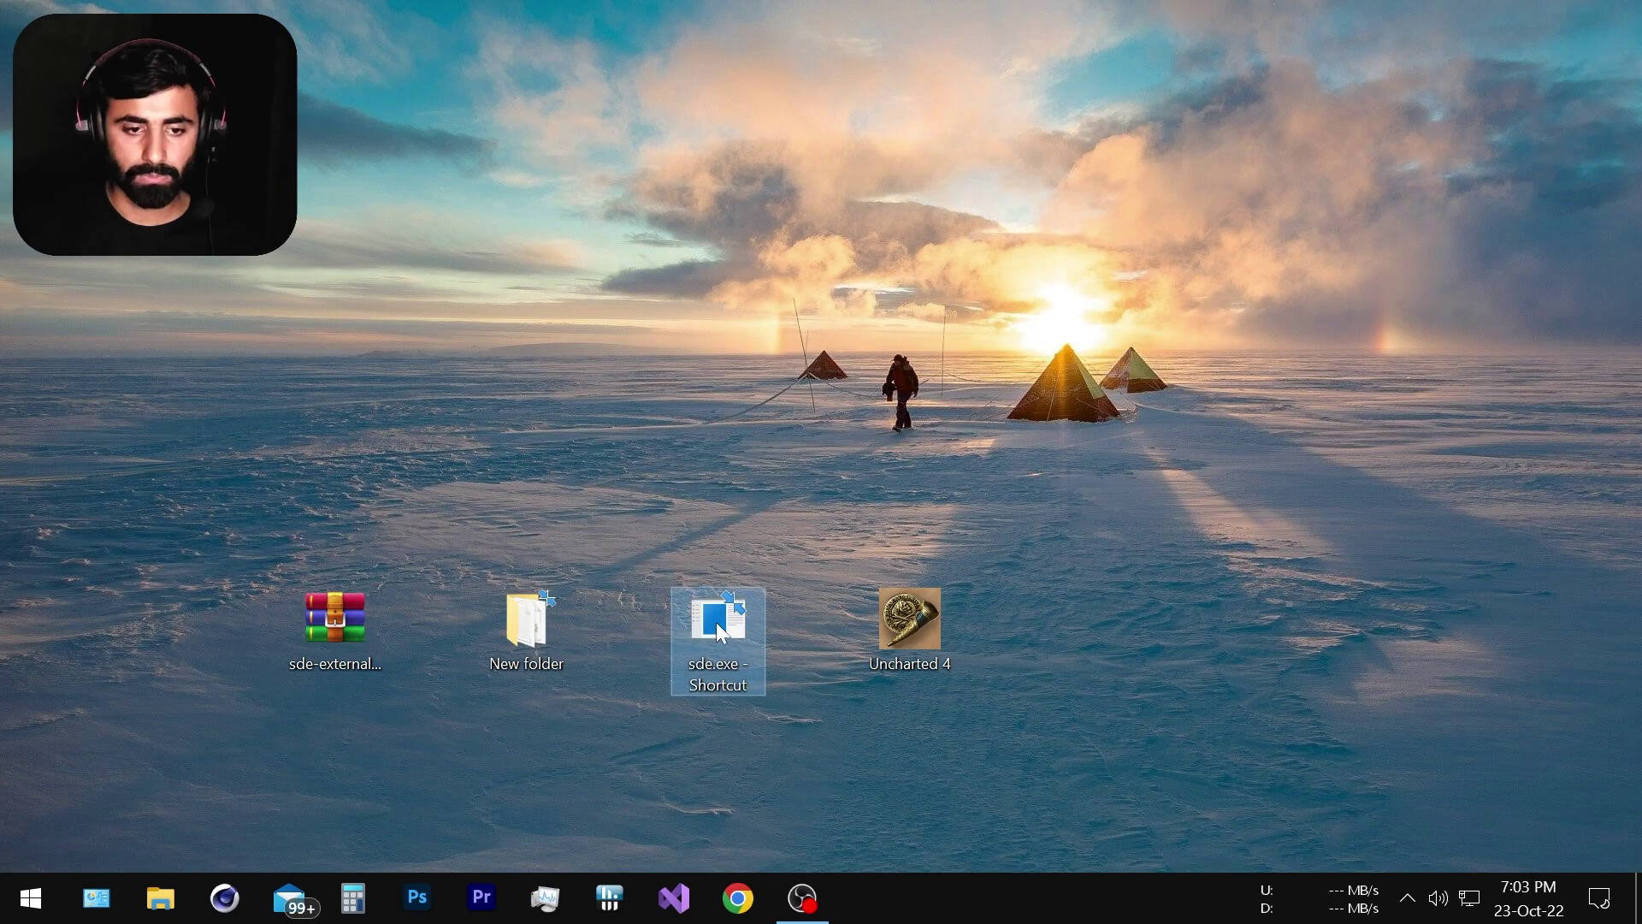
Append '-hsw --' to the sde.exe shortcut's Target, then uncover and select the Uncharted 4 shortcut.
right_click(716, 623)
left_click(781, 854)
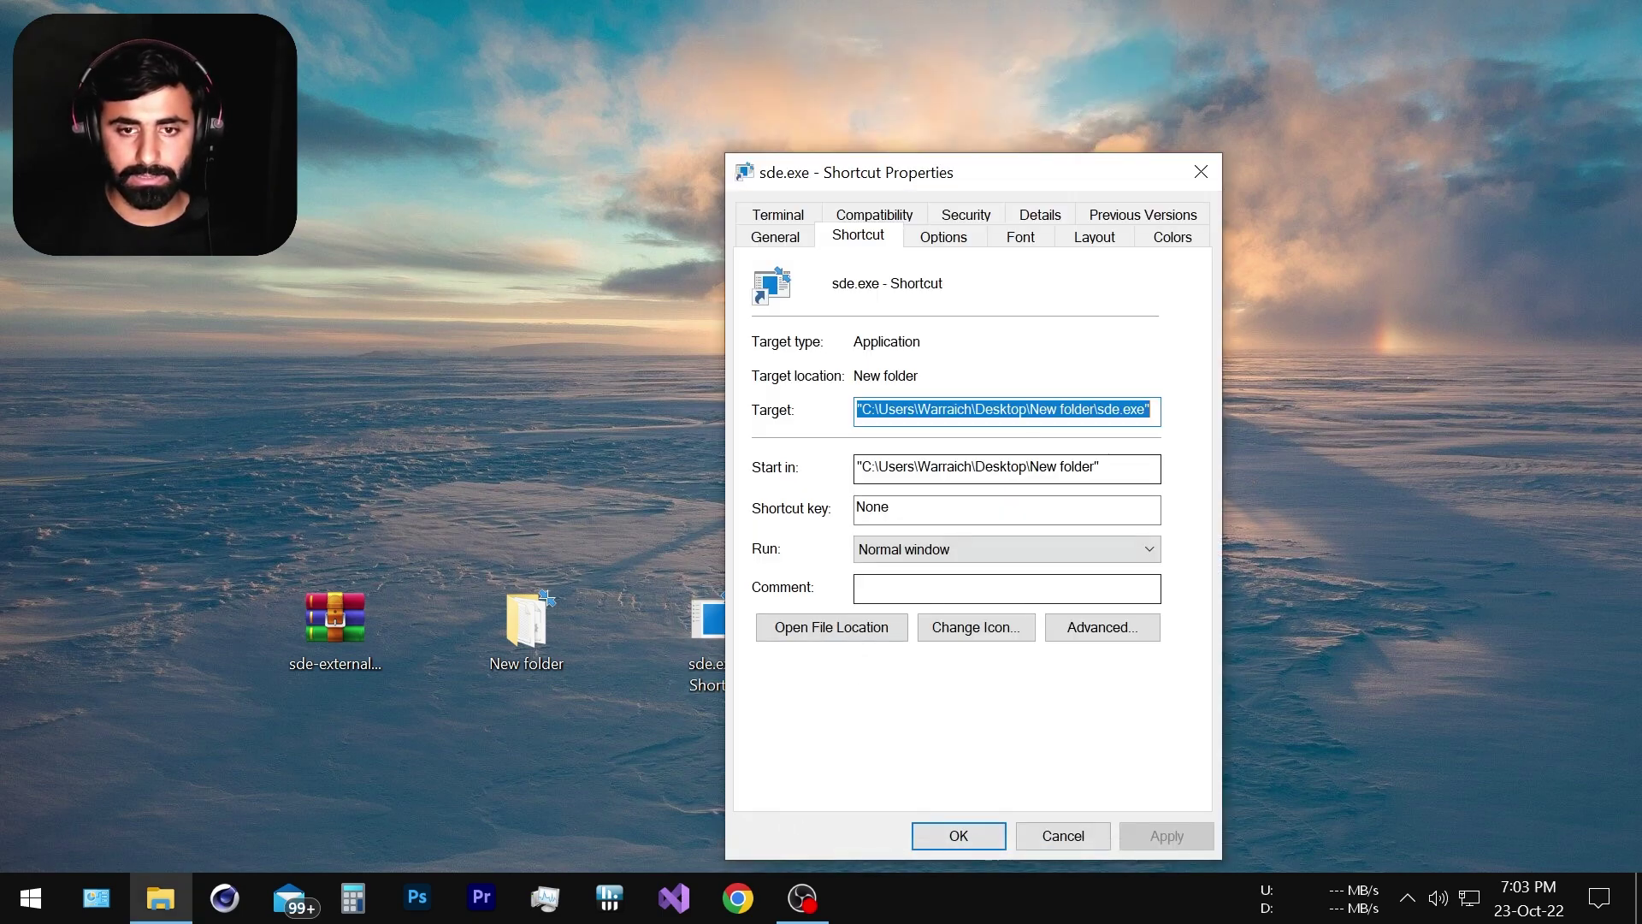
left_click(1146, 409)
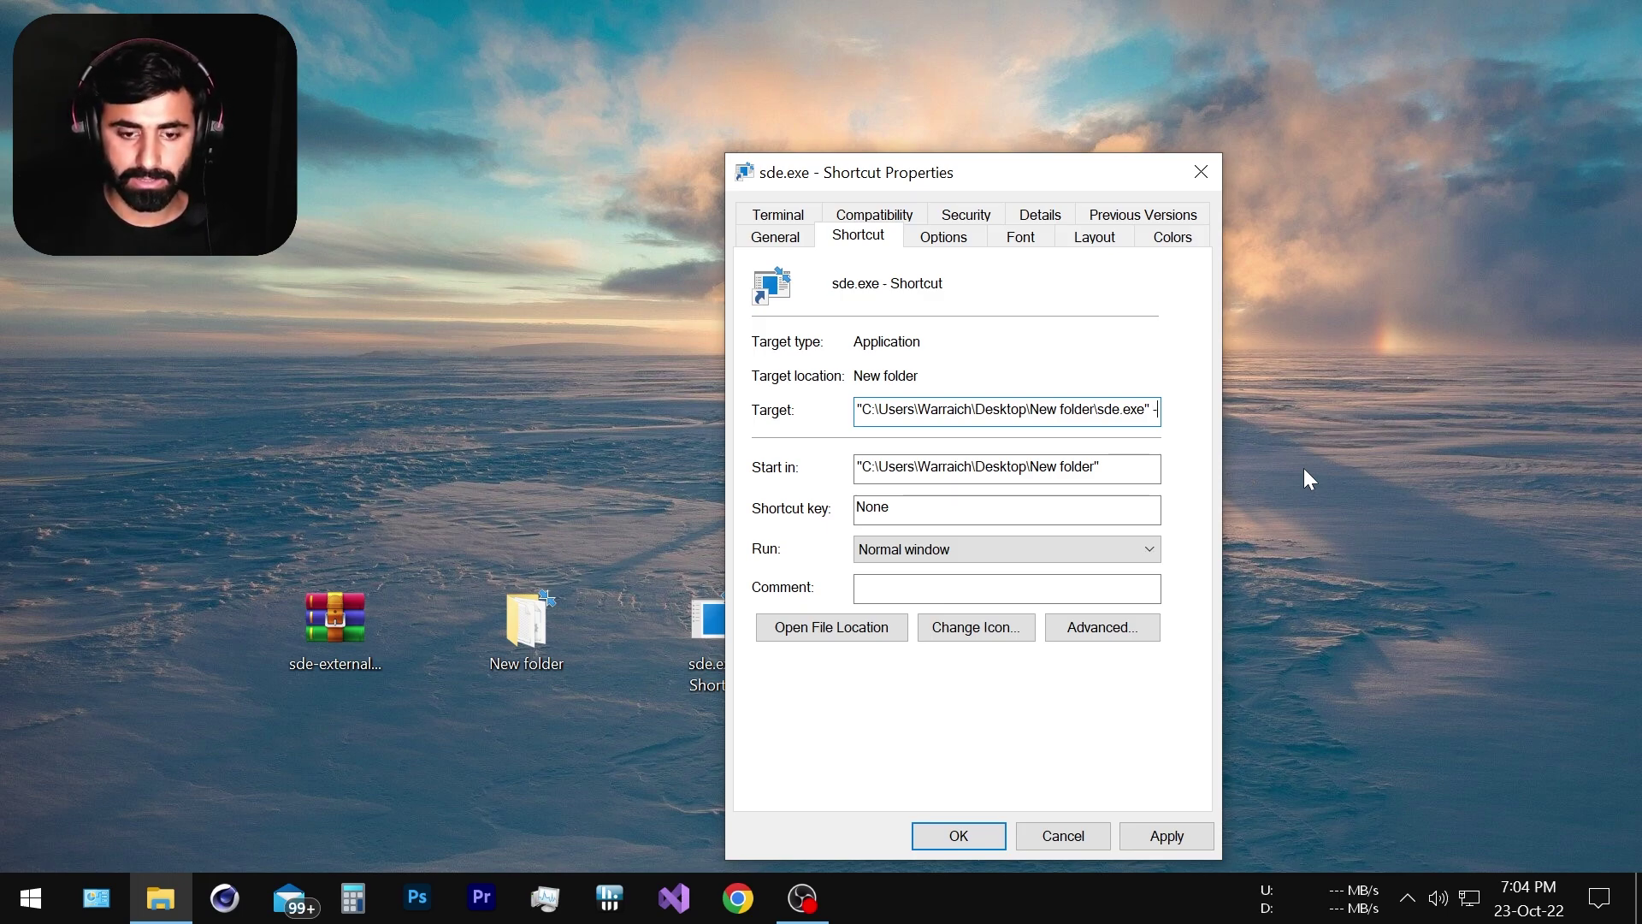
type("hsw")
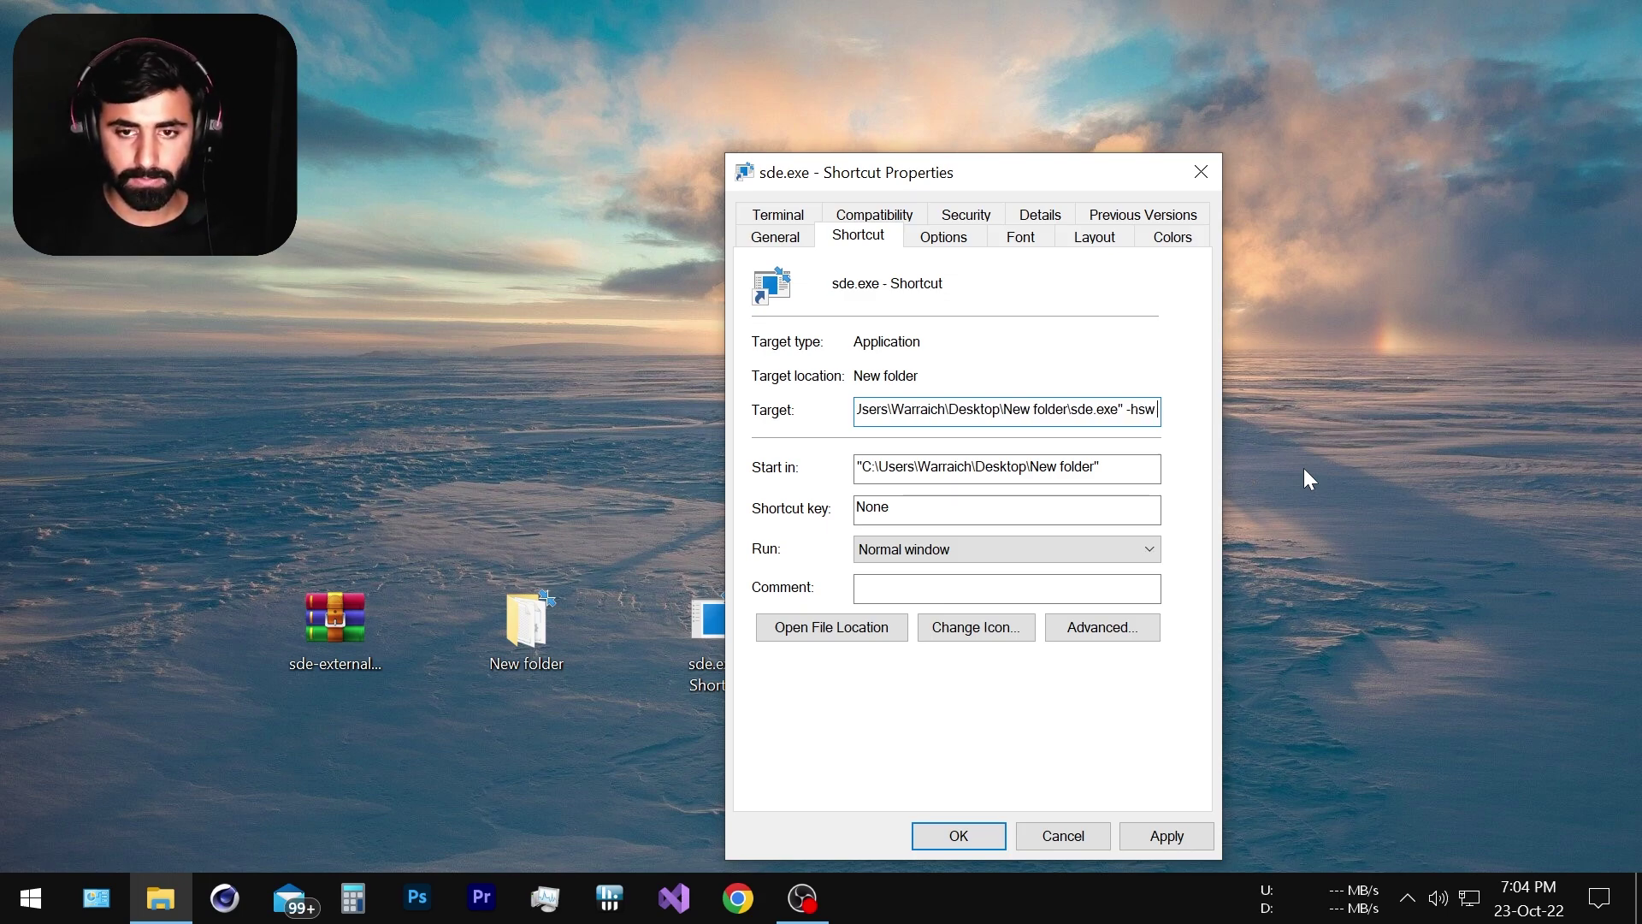
type(" --")
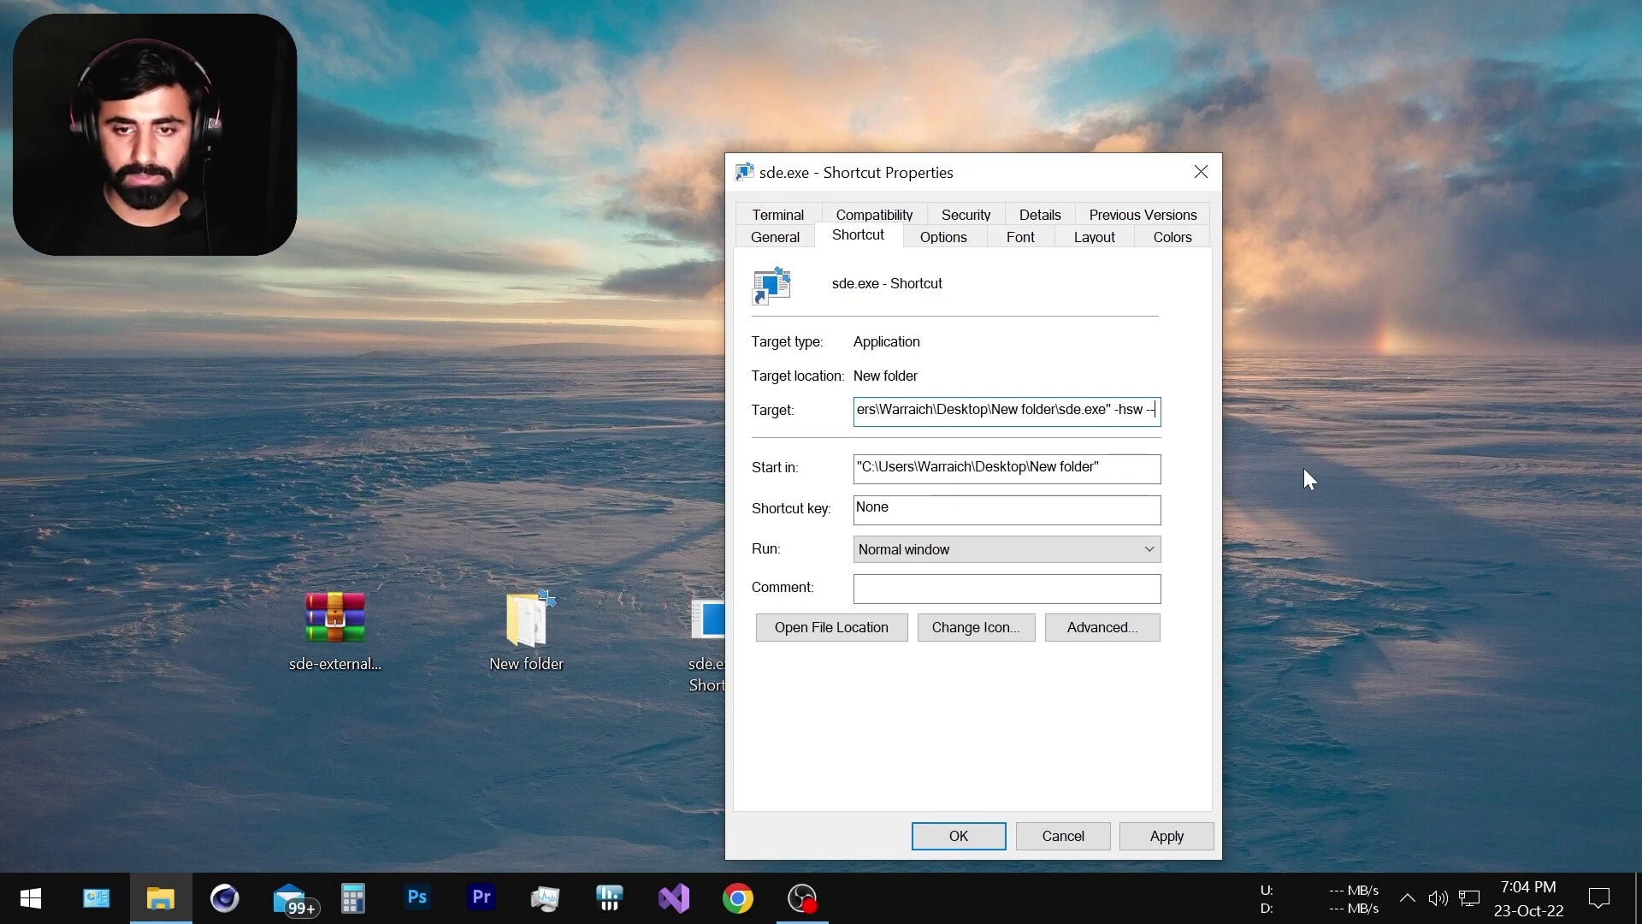
key("Left")
key("Left")
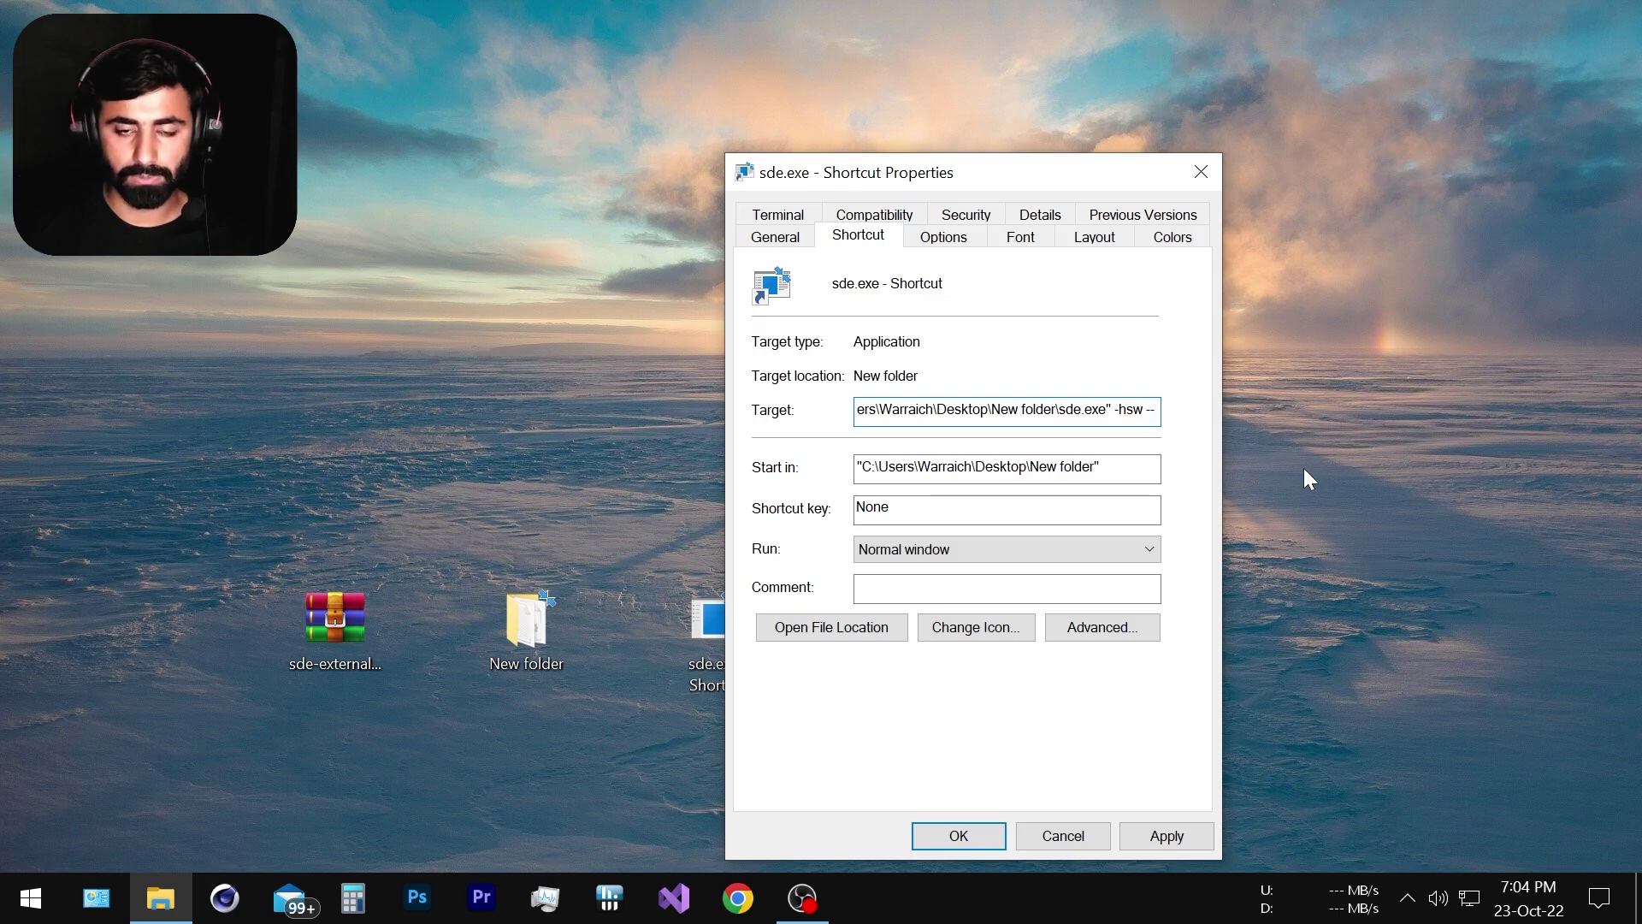
left_click_drag(983, 172, 1293, 175)
mouse_move(917, 633)
left_mouse_down()
mouse_move(871, 609)
mouse_move(897, 631)
left_mouse_up()
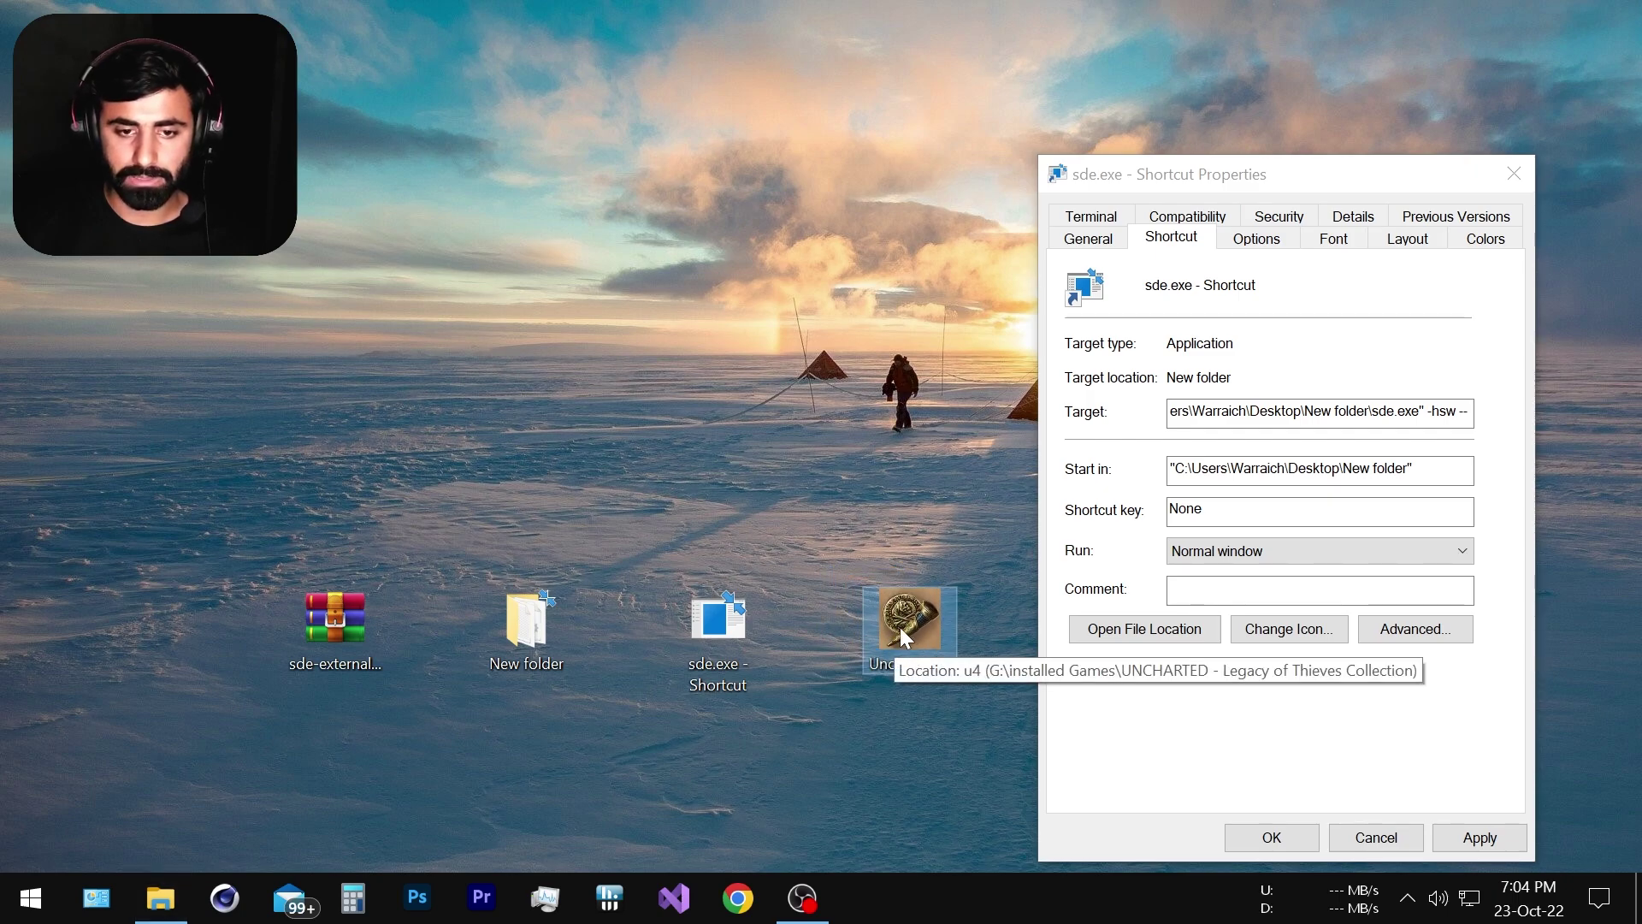
Copy the u4.exe Target path from Uncharted 4's shortcut properties and close them.
right_click(912, 629)
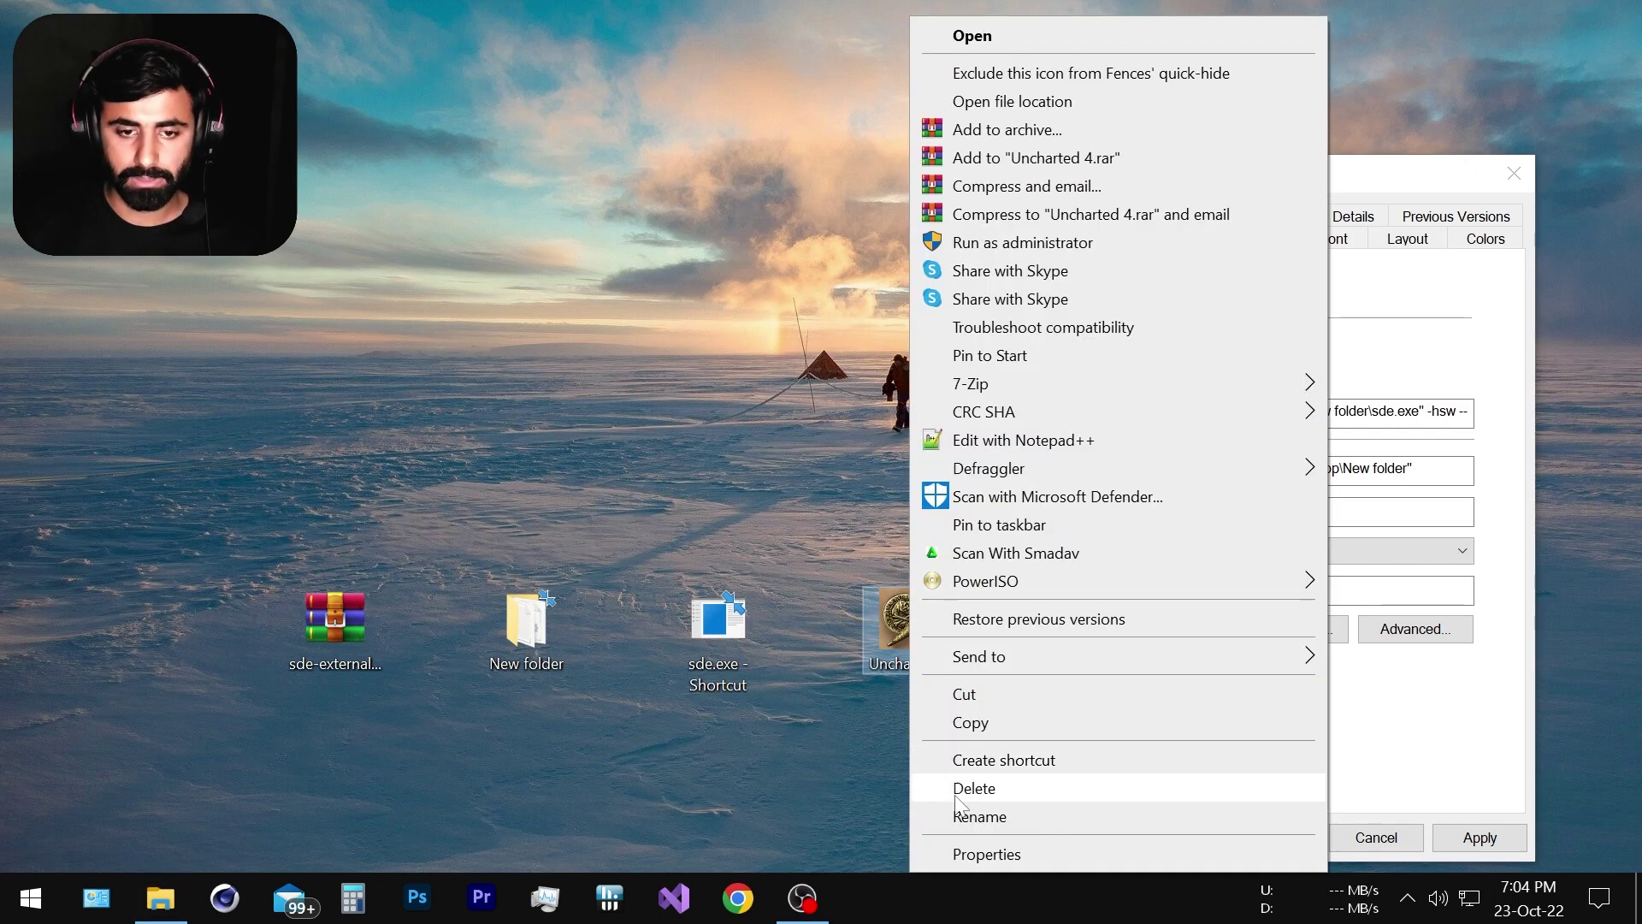
left_click(984, 854)
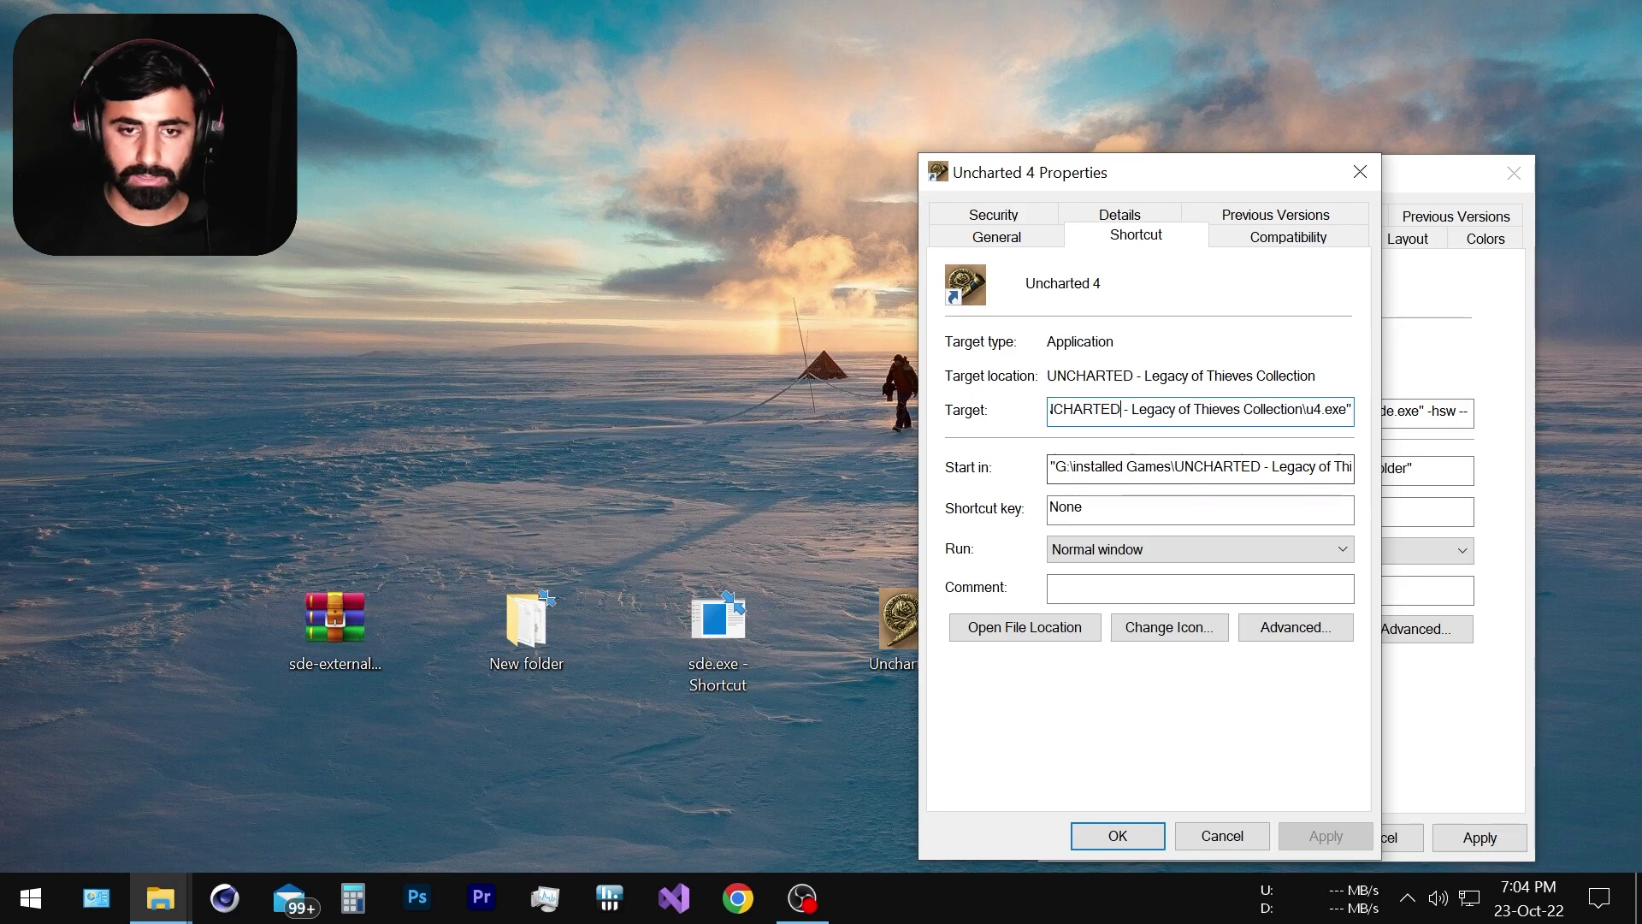
left_click_drag(1050, 410, 1359, 410)
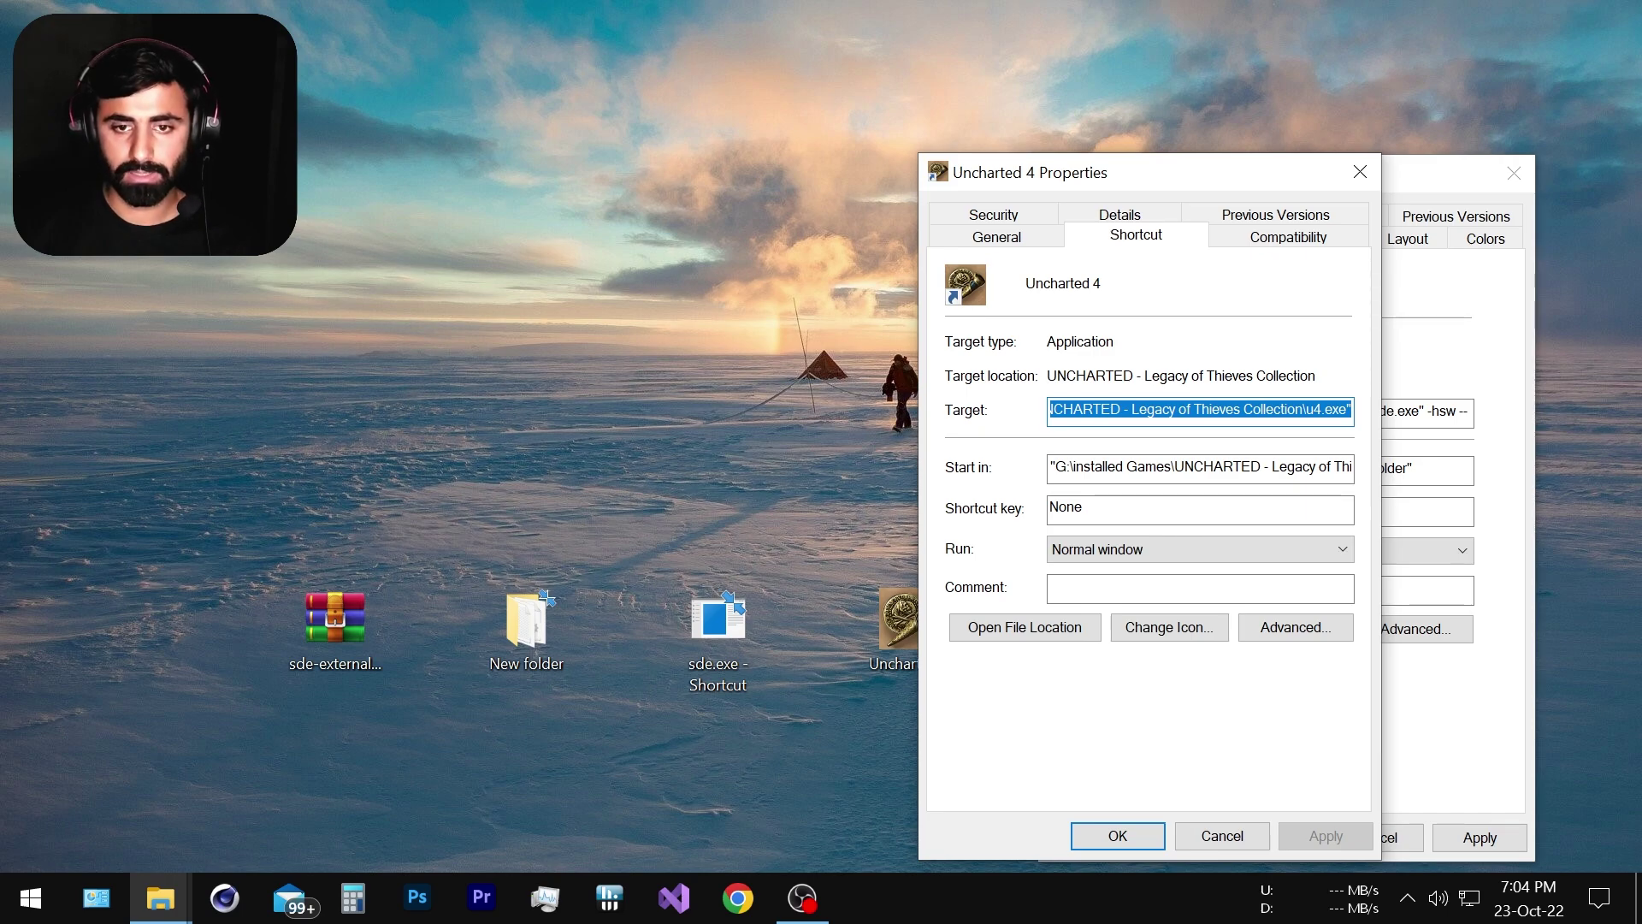
left_click(1360, 171)
left_click_drag(1368, 183, 1119, 188)
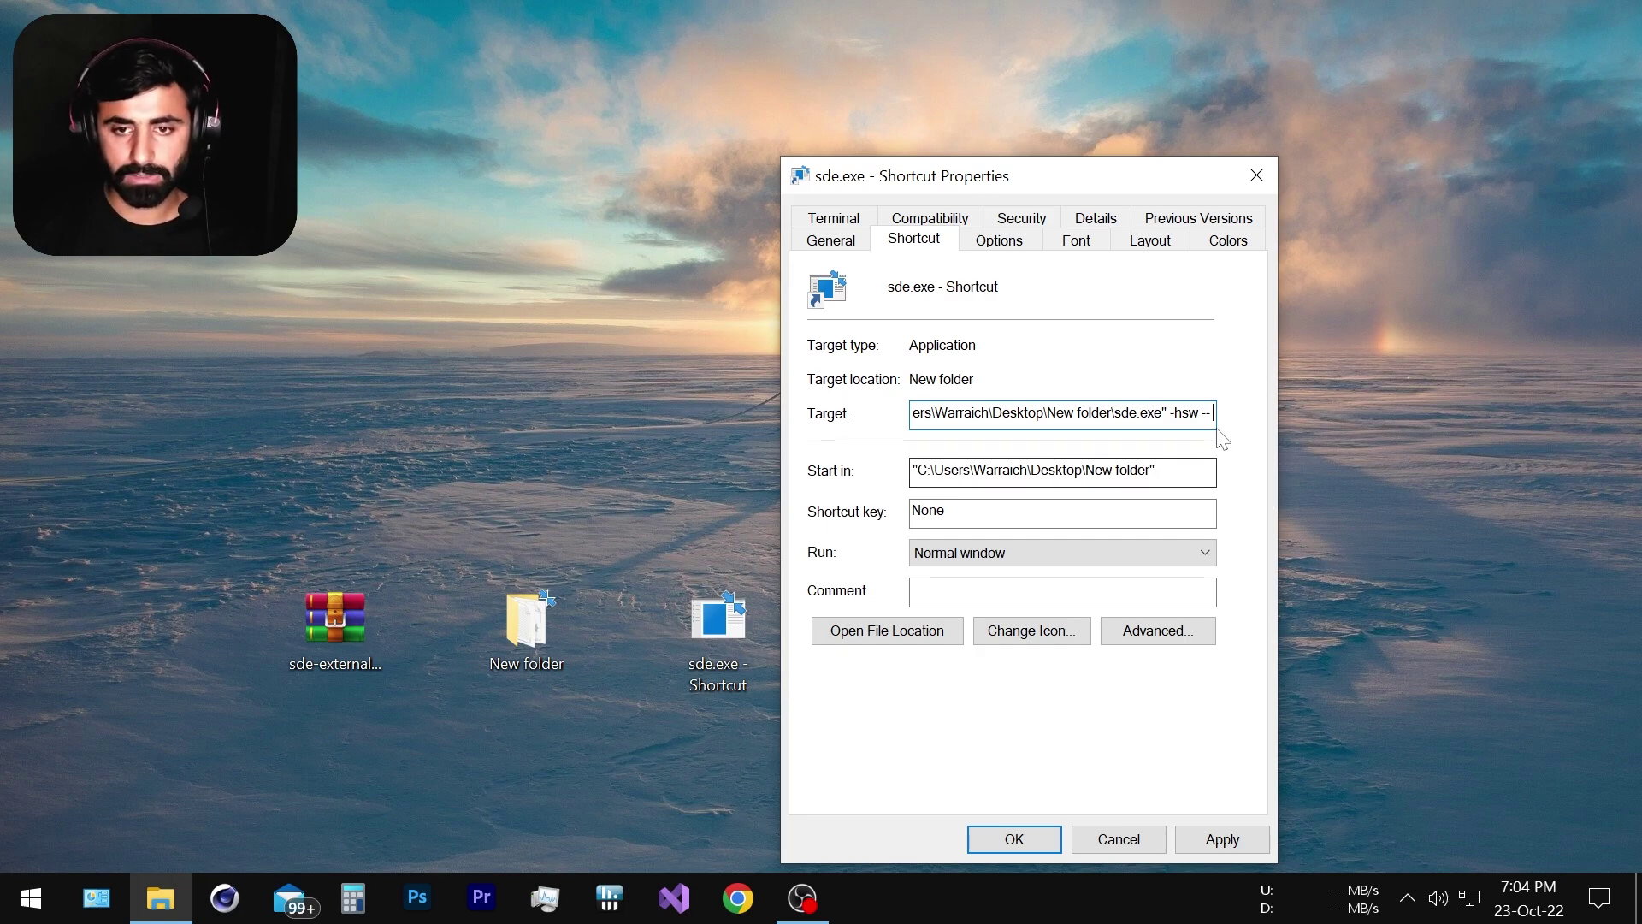
Paste the quoted u4.exe path after '-hsw --' in the sde.exe Target, check it, and save.
key("ctrl+v")
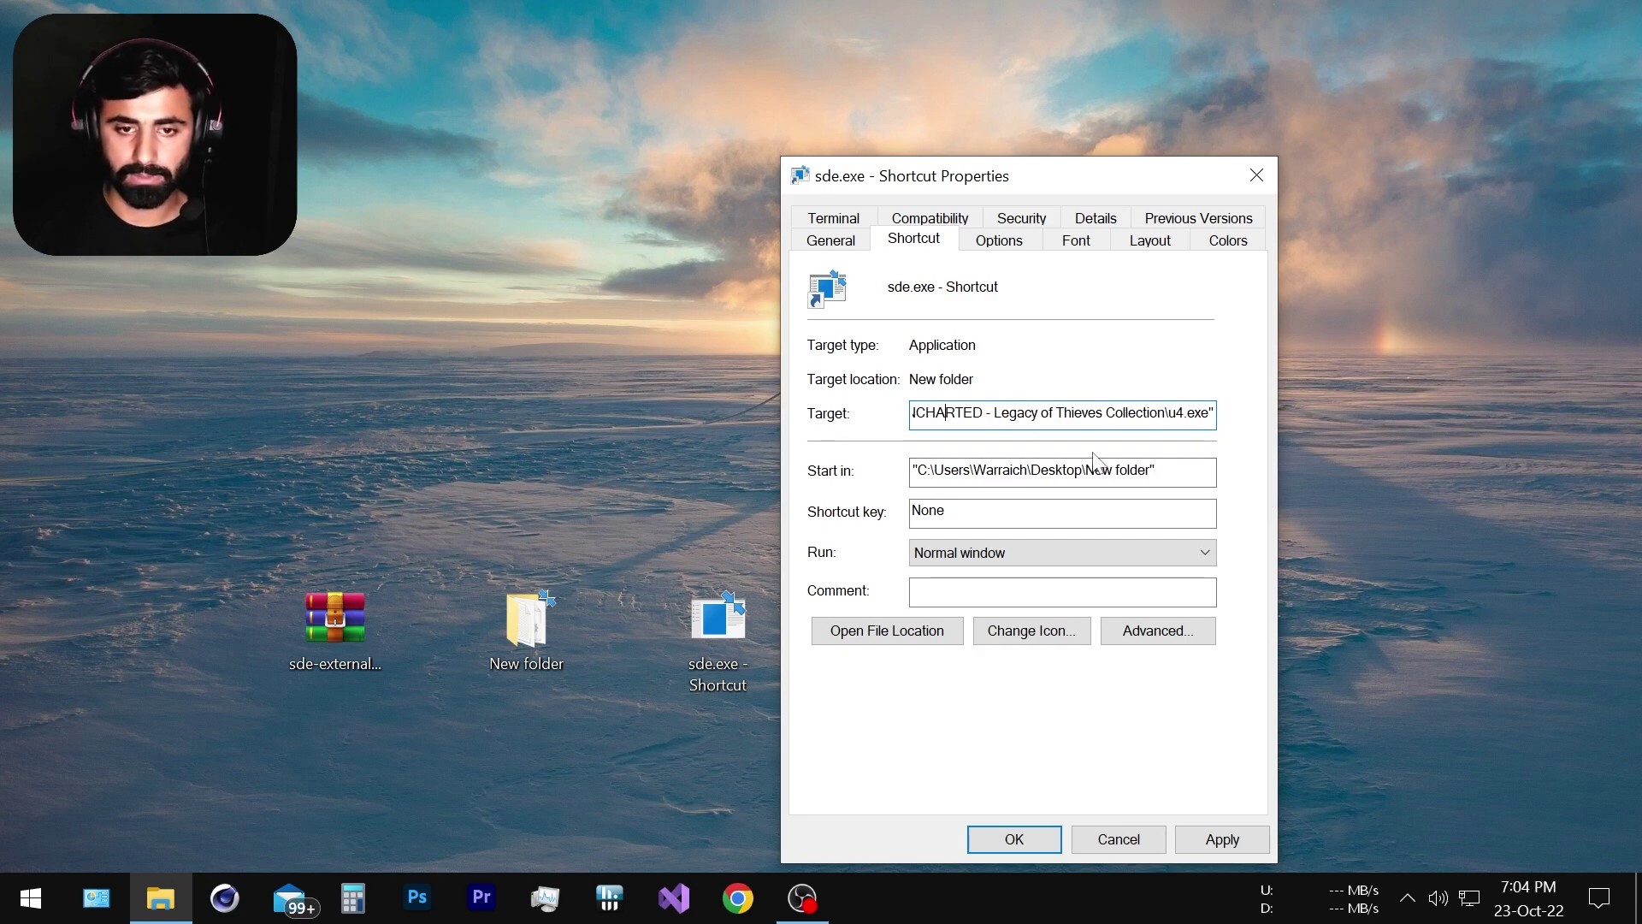
key("Left")
key("Left")
key("Left")
key("Left")
key("Left")
key("Left")
key("Left")
key("Left")
key("Left")
key("Left")
key("Left")
key("Left")
key("Left")
key("Left")
key("Left")
key("Left")
key("Left")
key("Left")
key("Left")
key("Left")
key("Left")
key("Left")
key("Left")
key("Left")
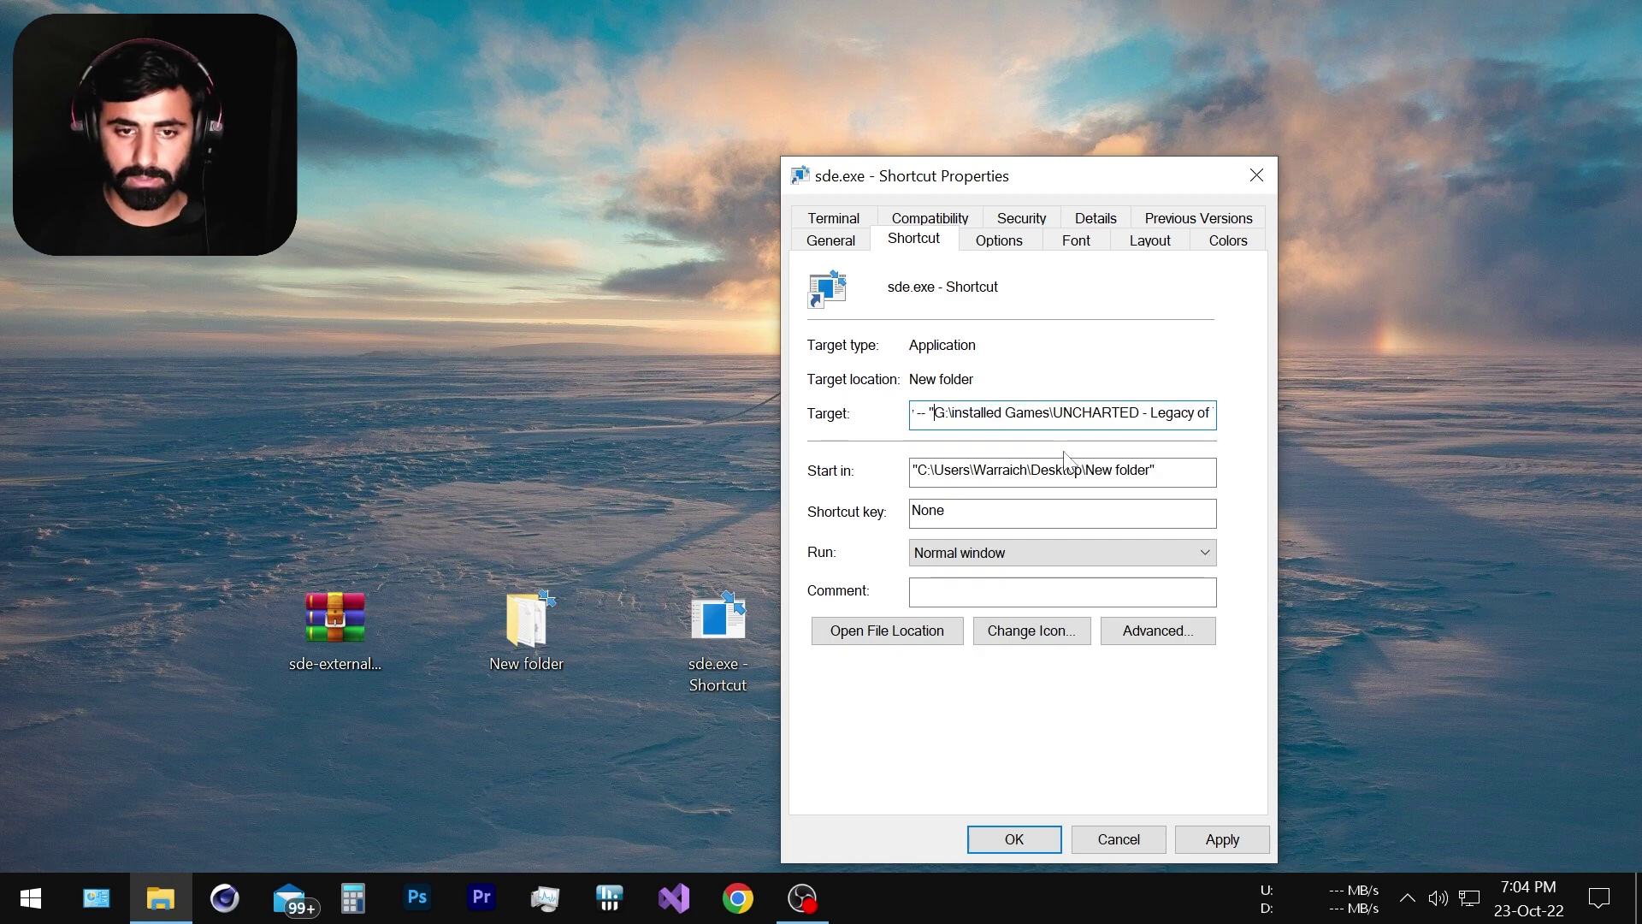
key("Left")
key("Left")
key("Left")
key("Left")
key("Left")
key("Left")
key("Left")
key("Left")
key("Left")
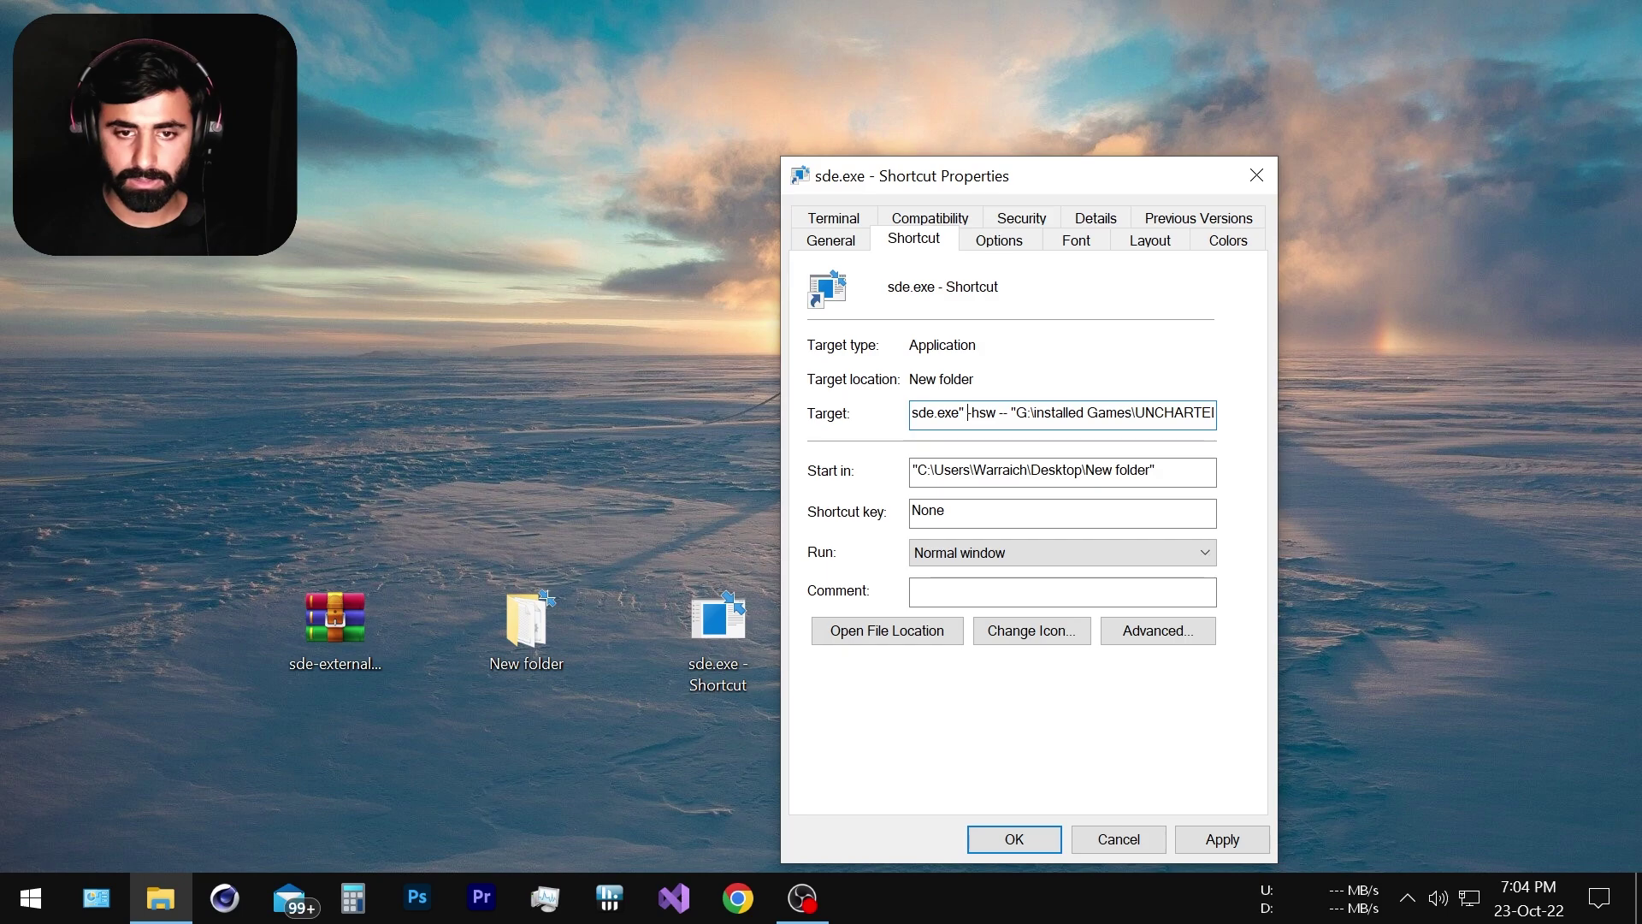
key("Right")
key("Right")
key("Right")
key("Right")
key("Right")
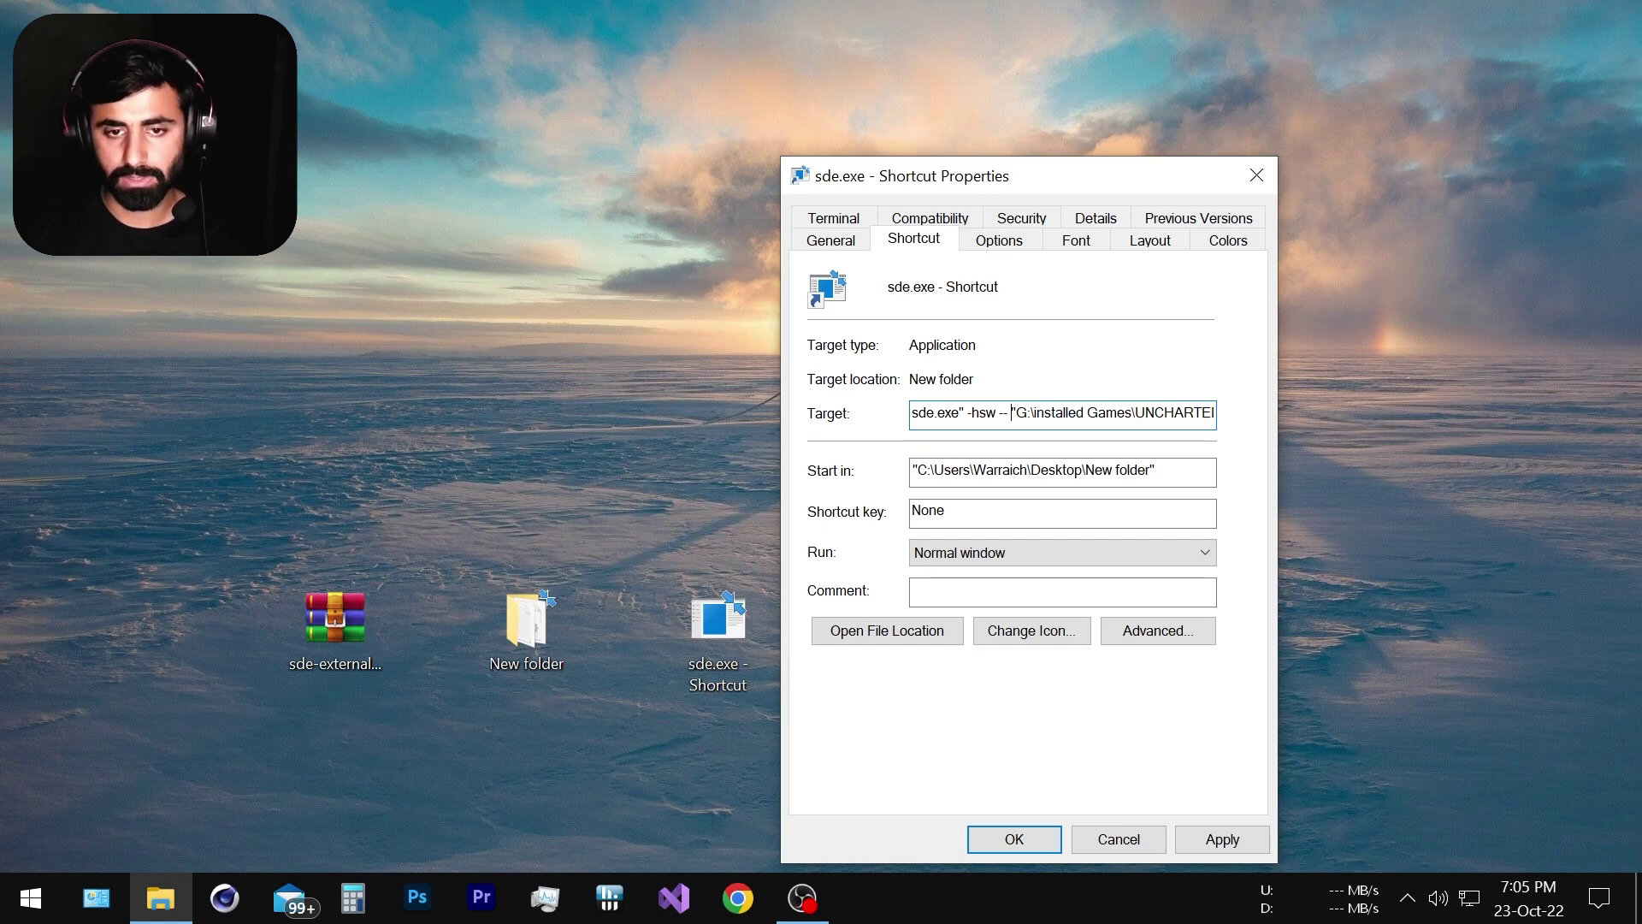
key("shift+End")
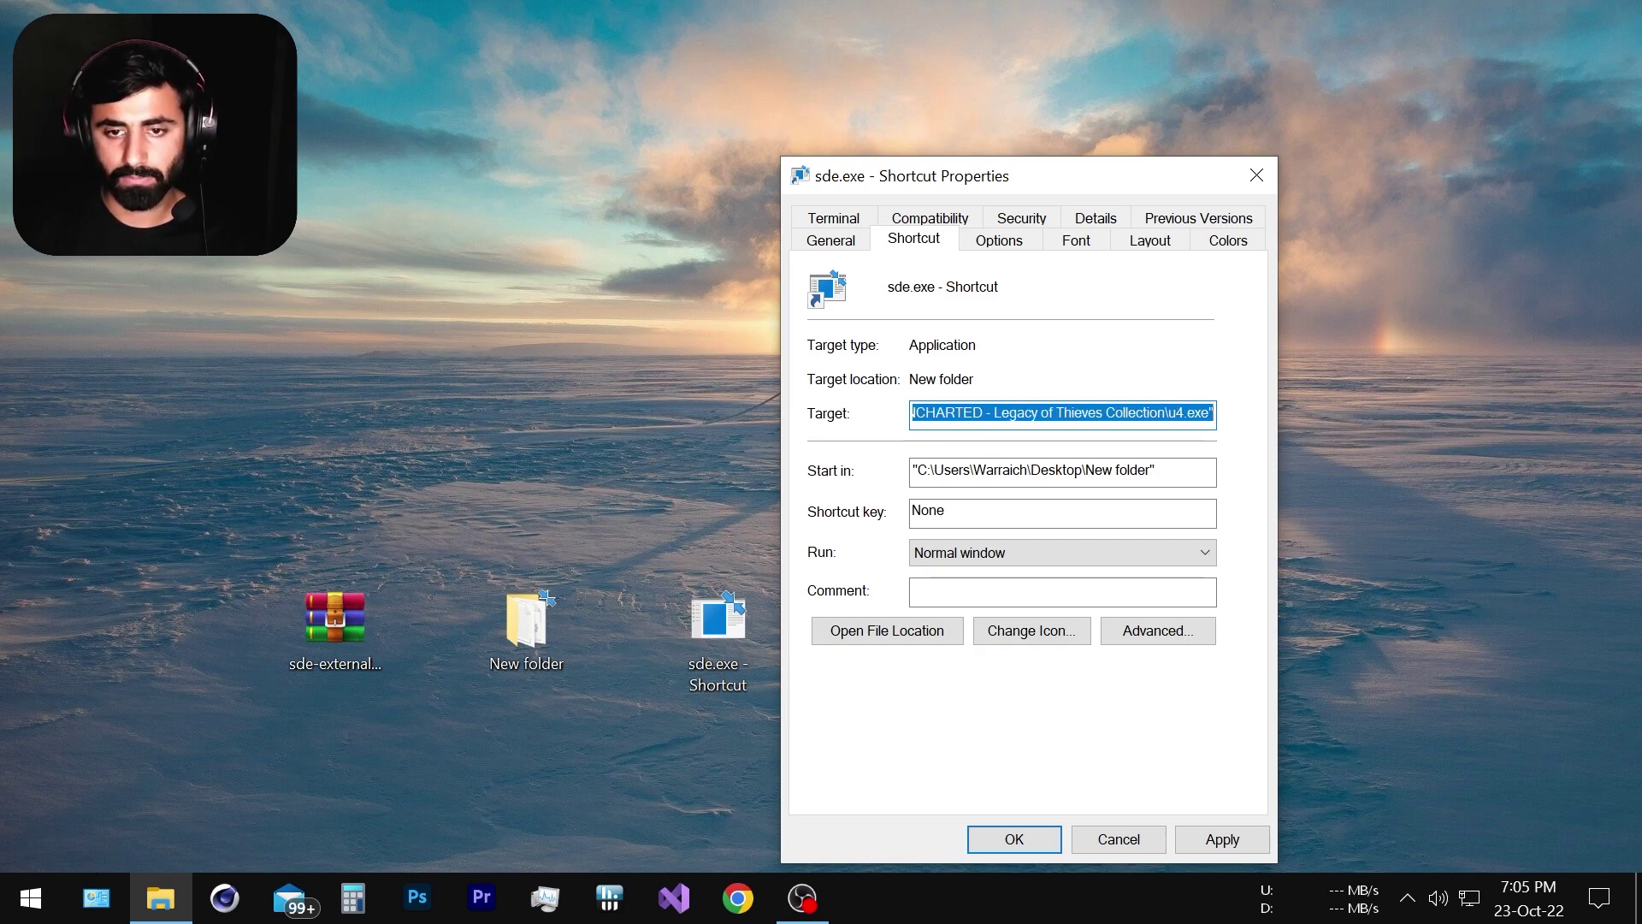
left_click(1018, 840)
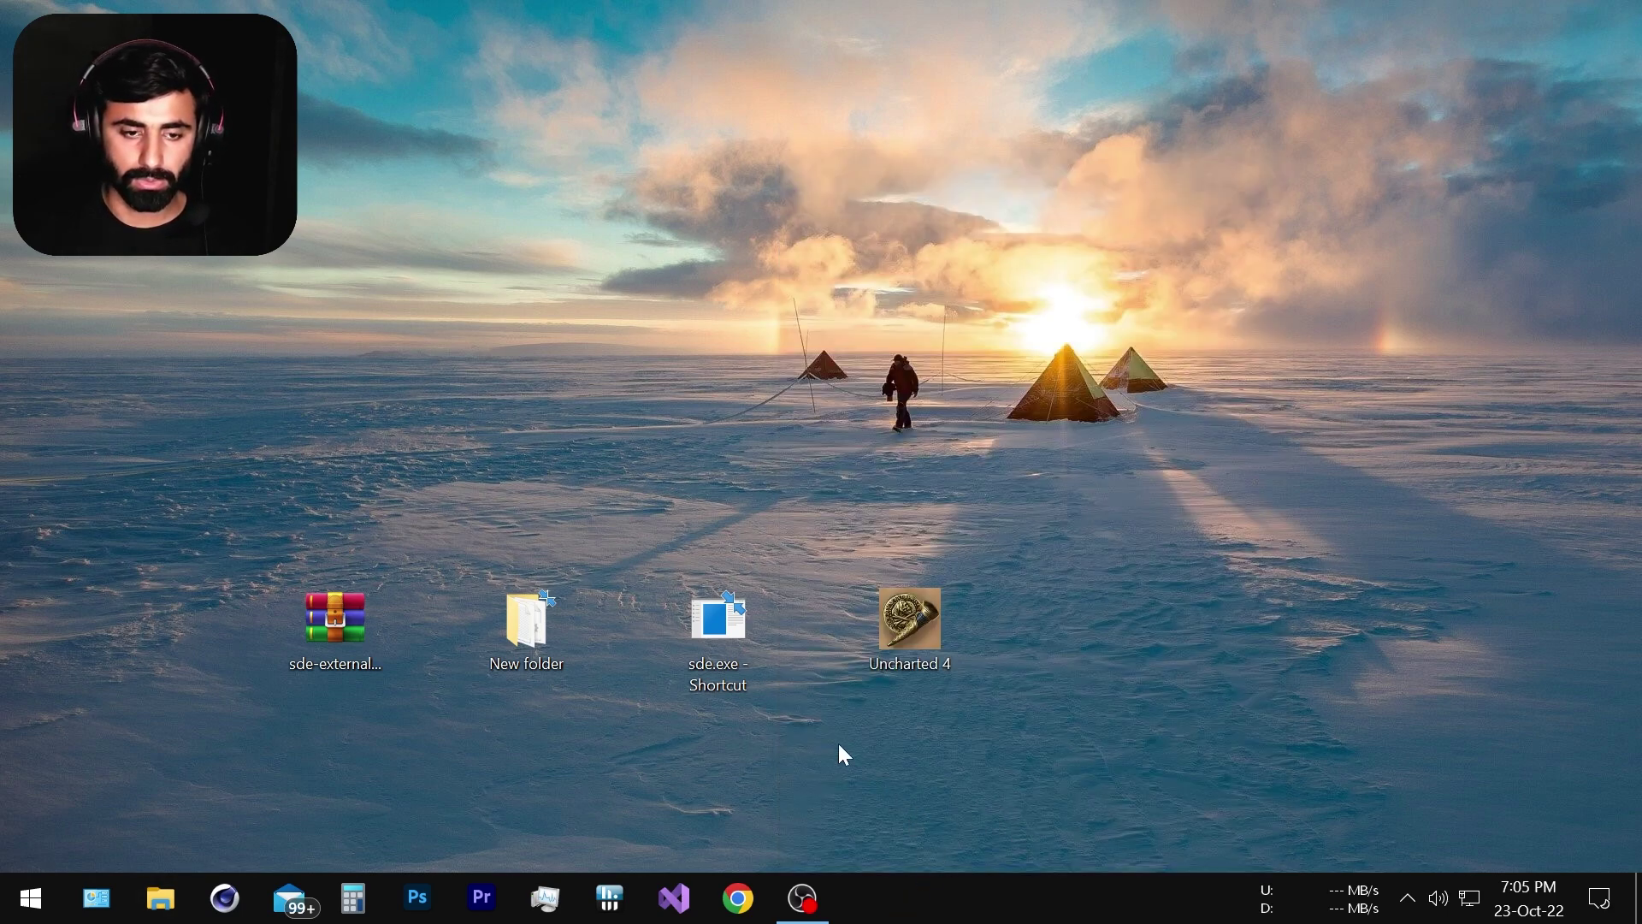
Run the edited sde.exe shortcut and position its console window.
double_click(718, 630)
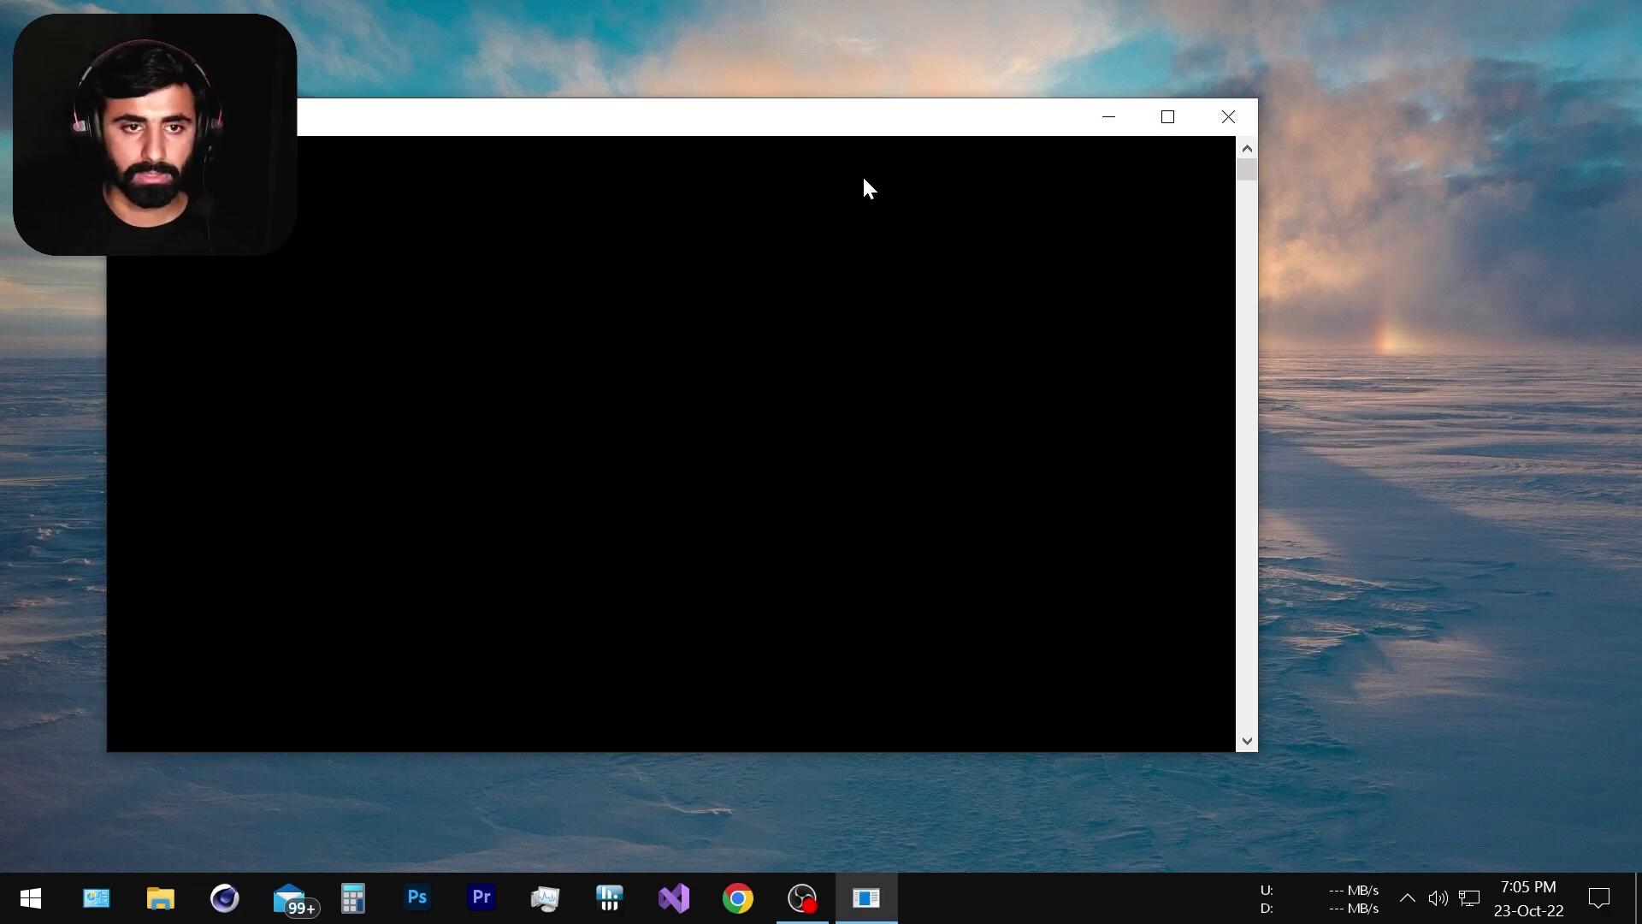
left_click_drag(697, 132, 811, 168)
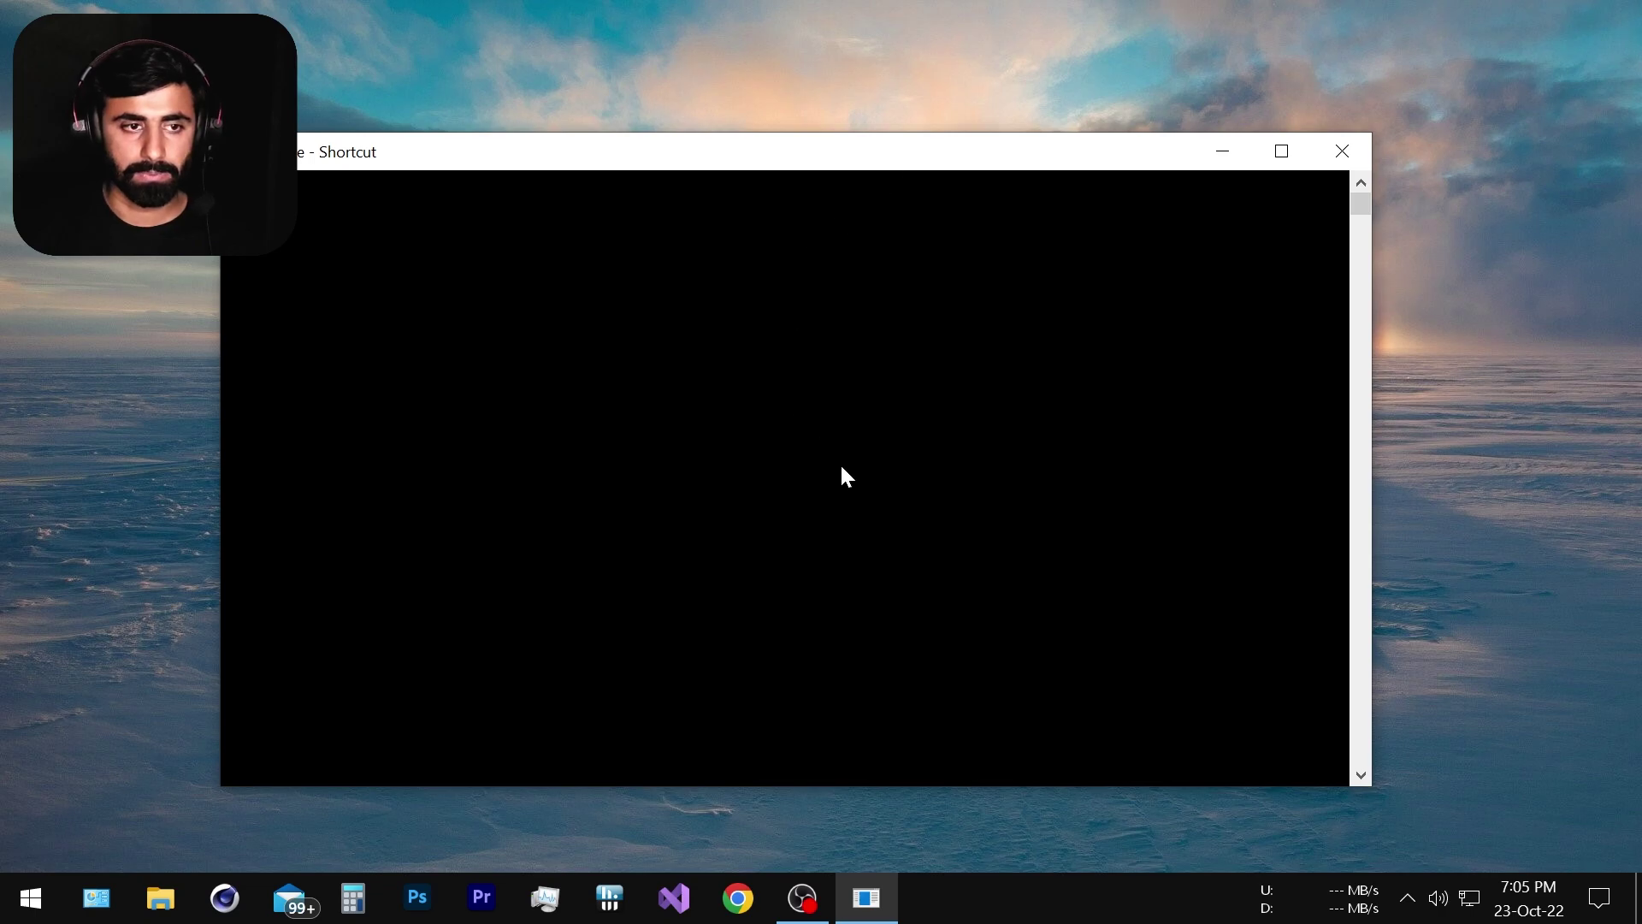
Open Task Manager and confirm u4.exe is running with the i7-2600K at 62% CPU.
right_click(985, 893)
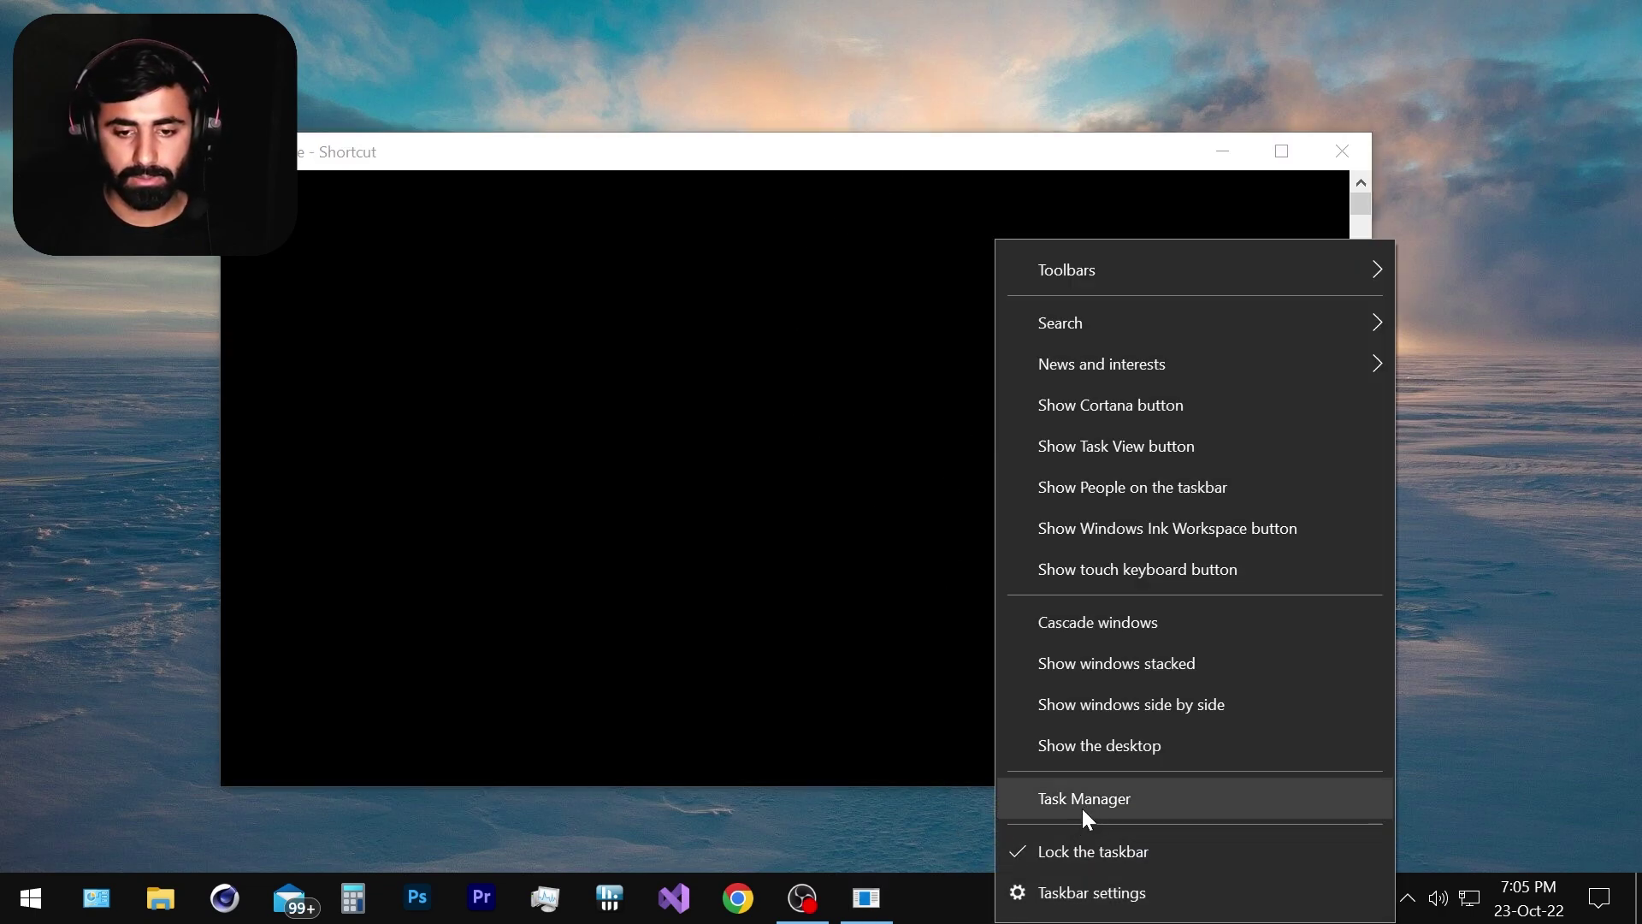
left_click(1086, 800)
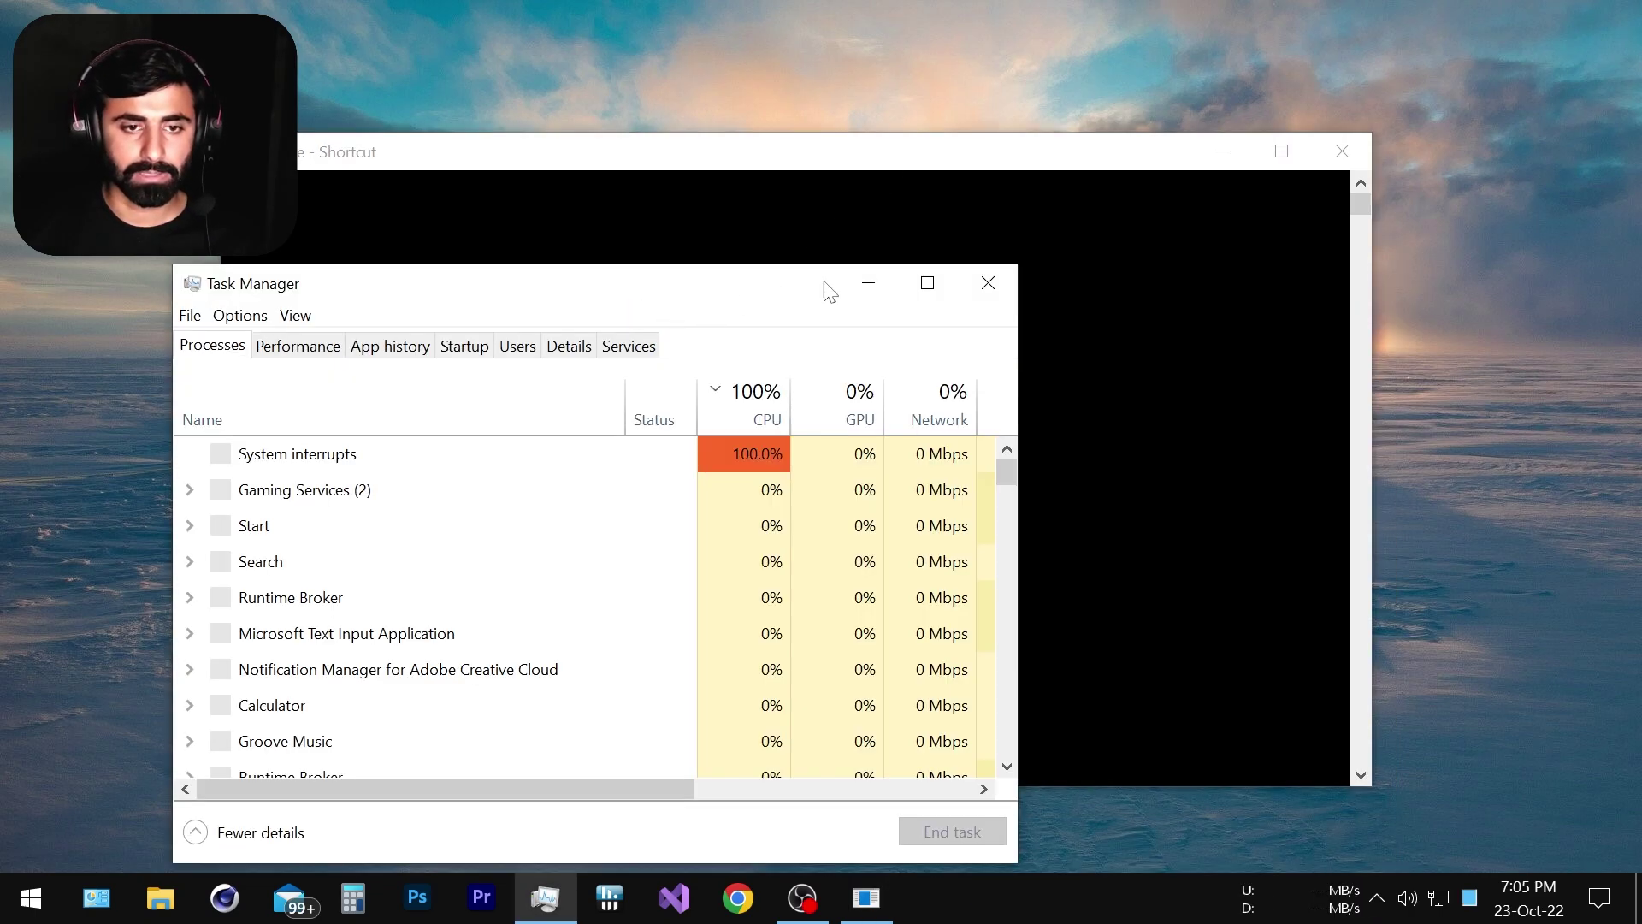
left_click_drag(693, 294, 1026, 275)
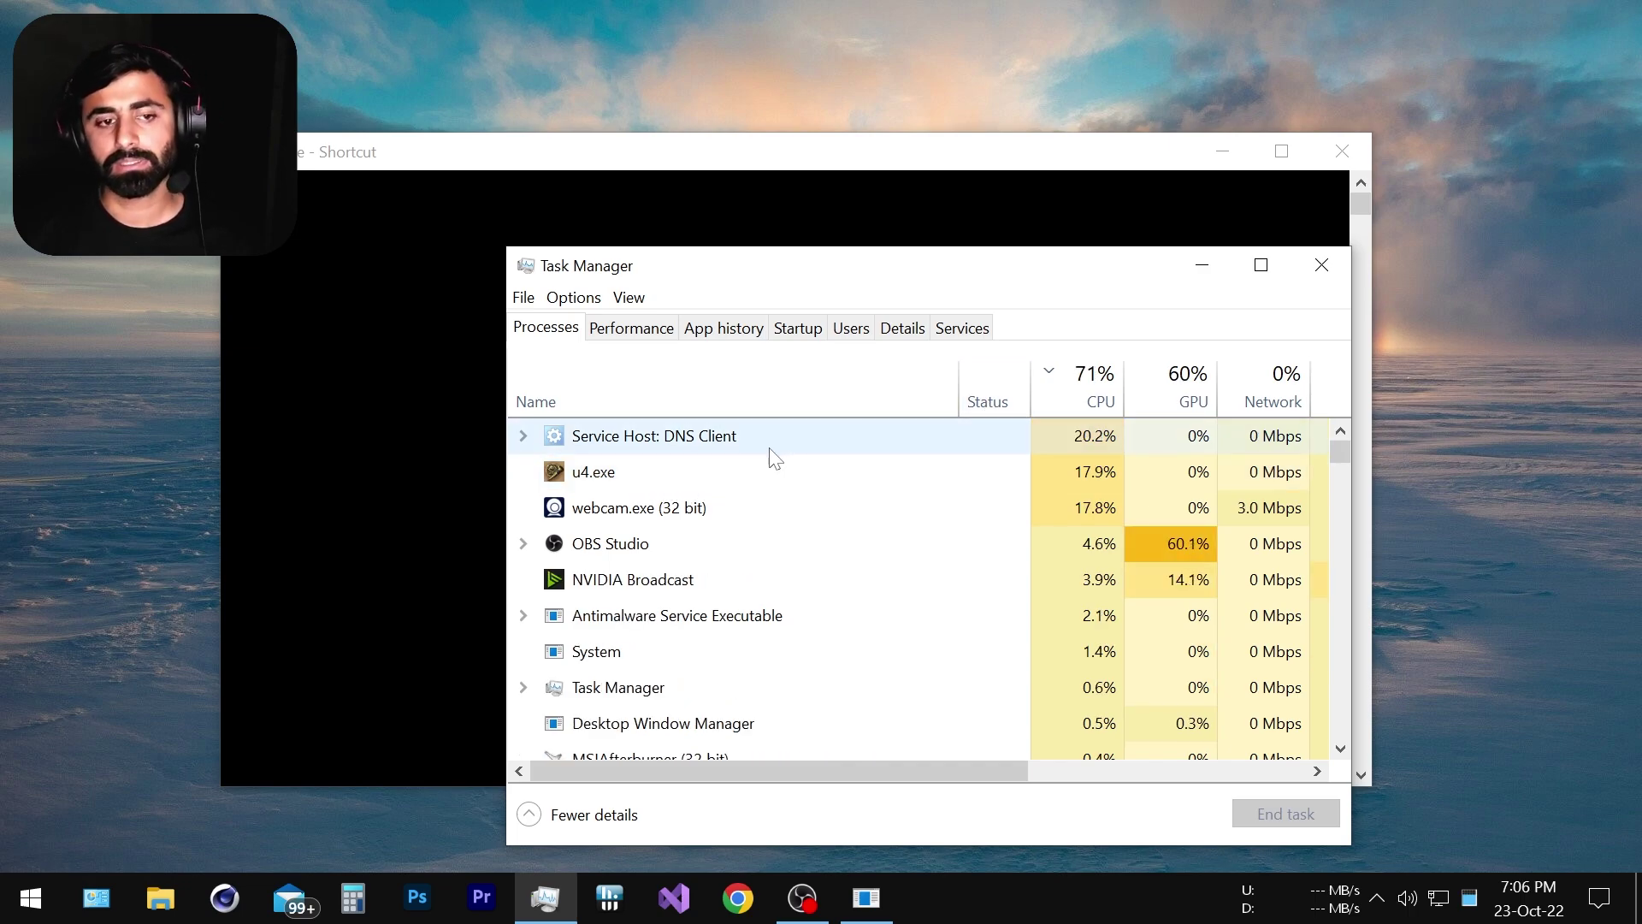
left_click_drag(823, 278, 772, 290)
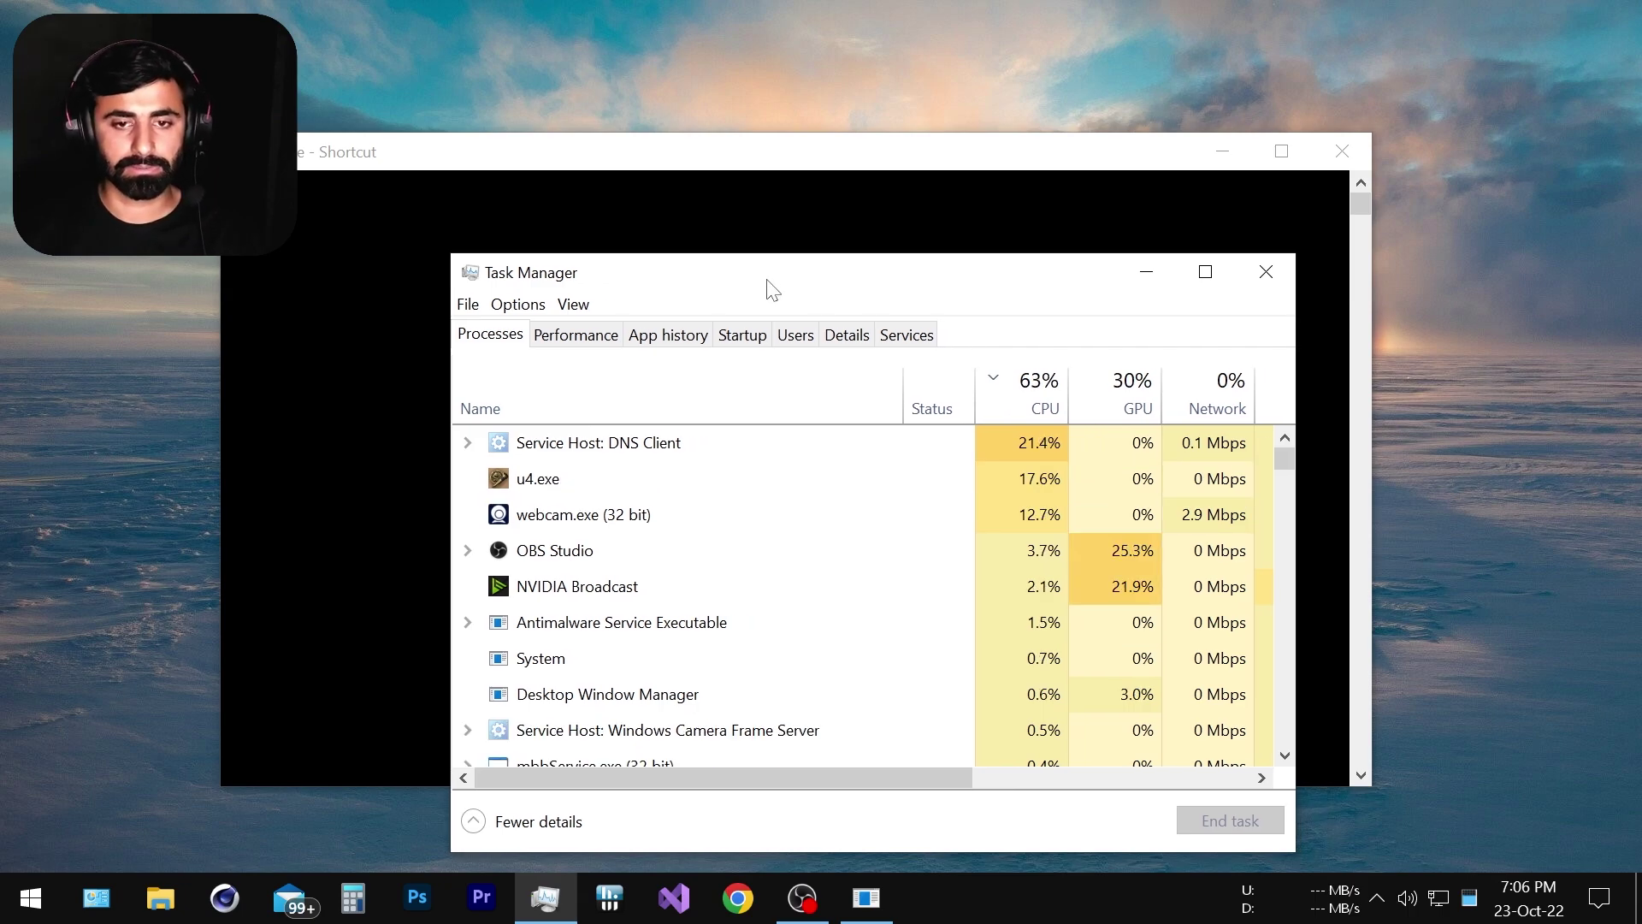
left_click(812, 899)
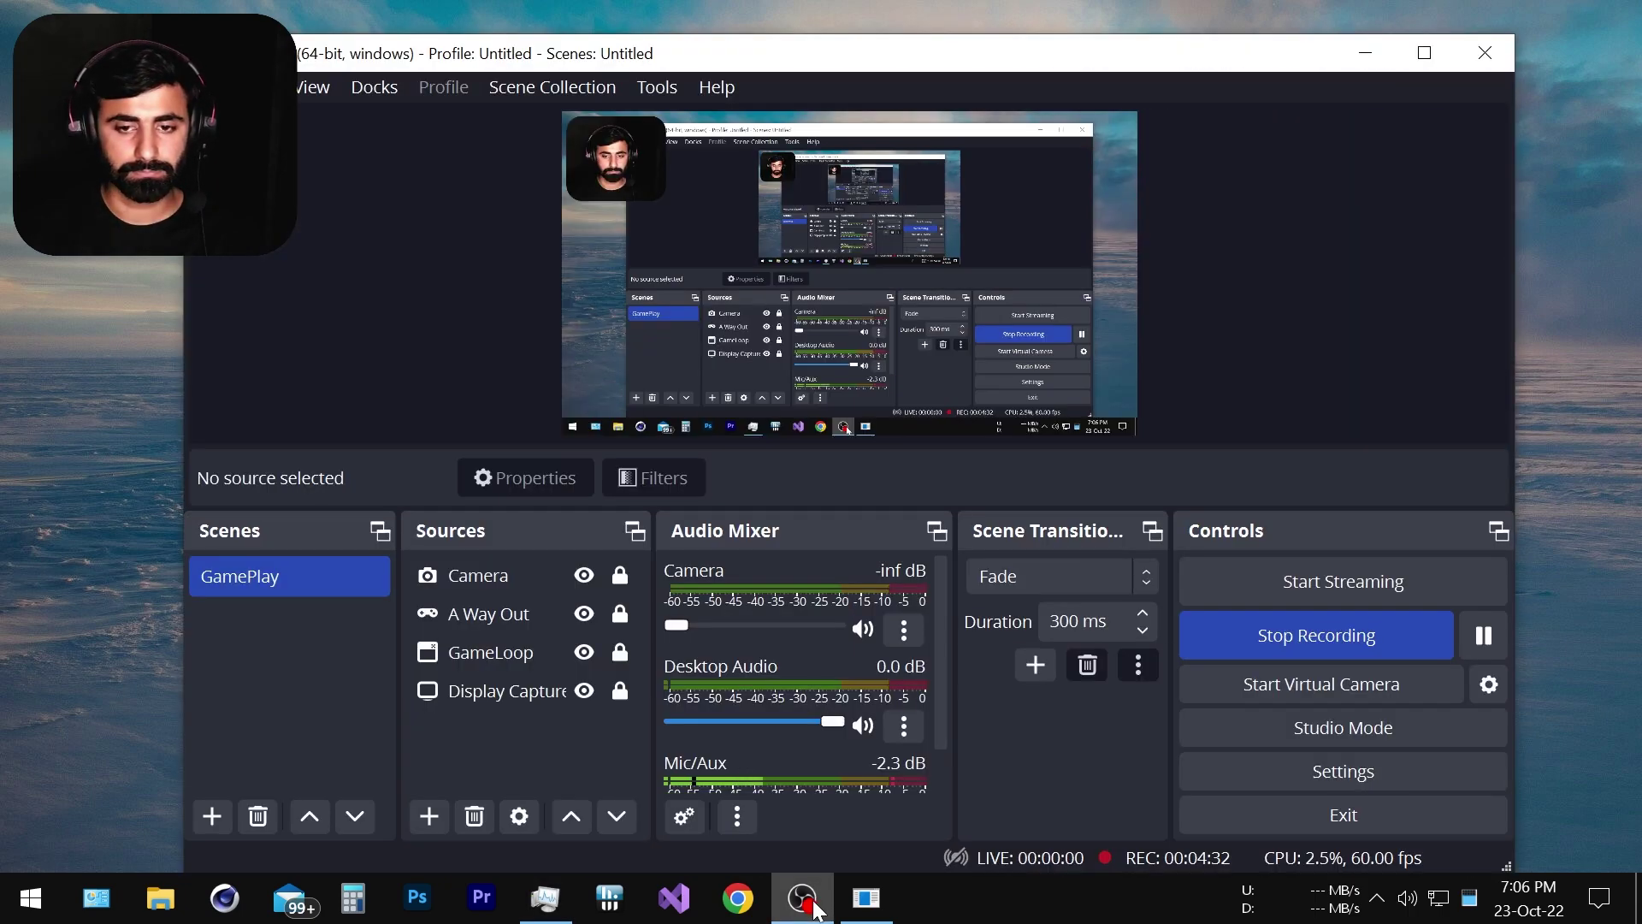
left_click(813, 902)
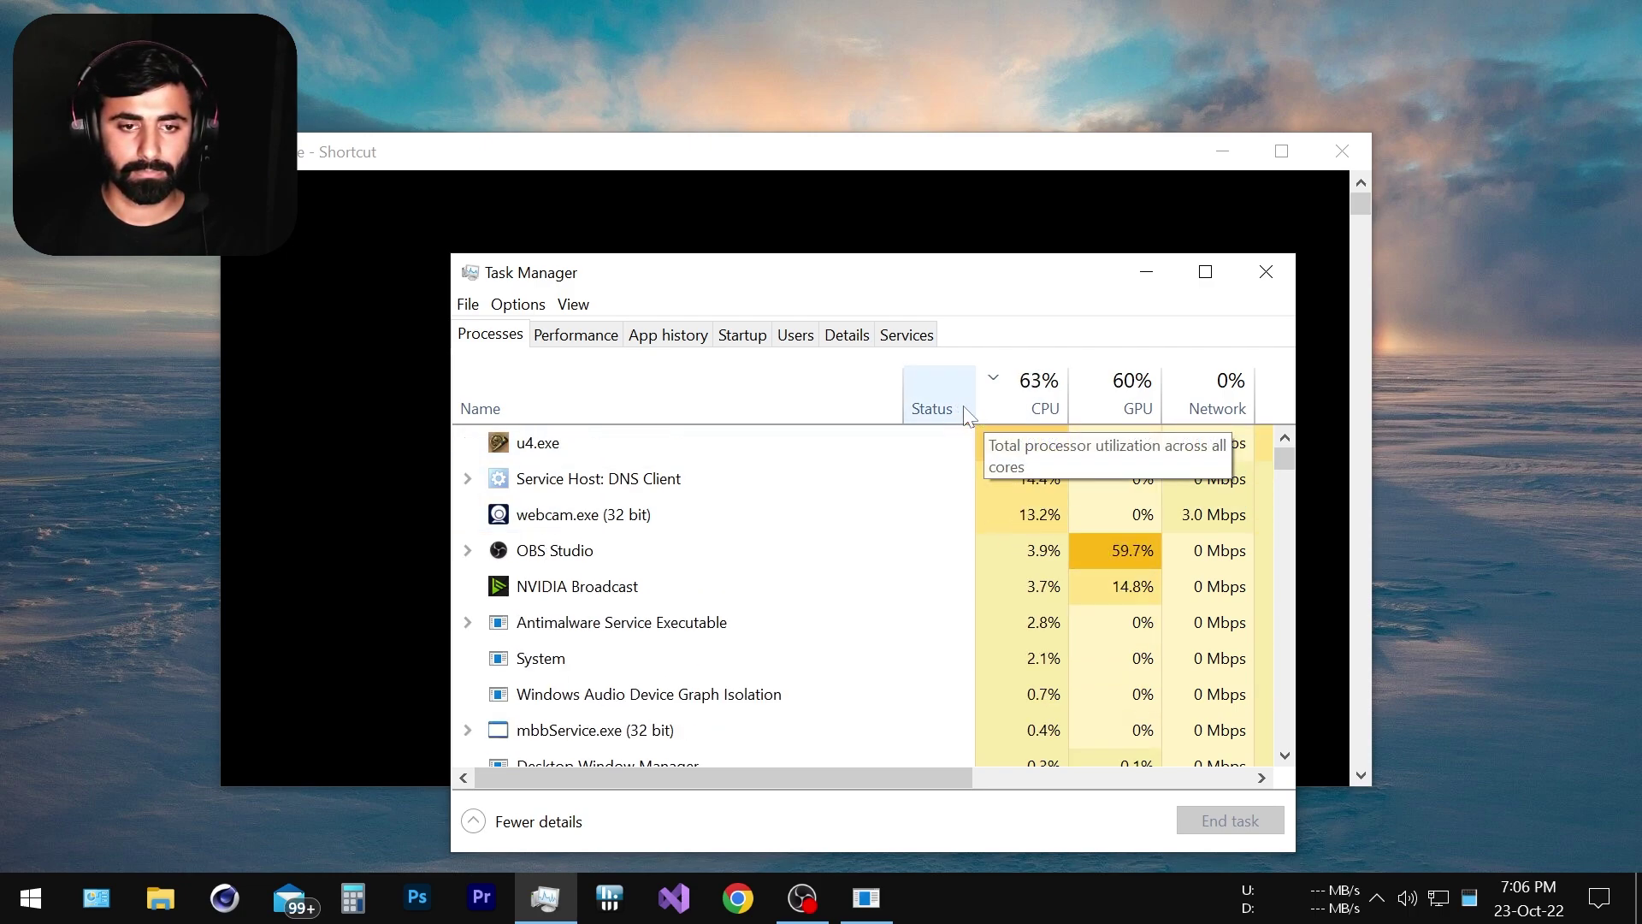
left_click_drag(861, 282, 800, 280)
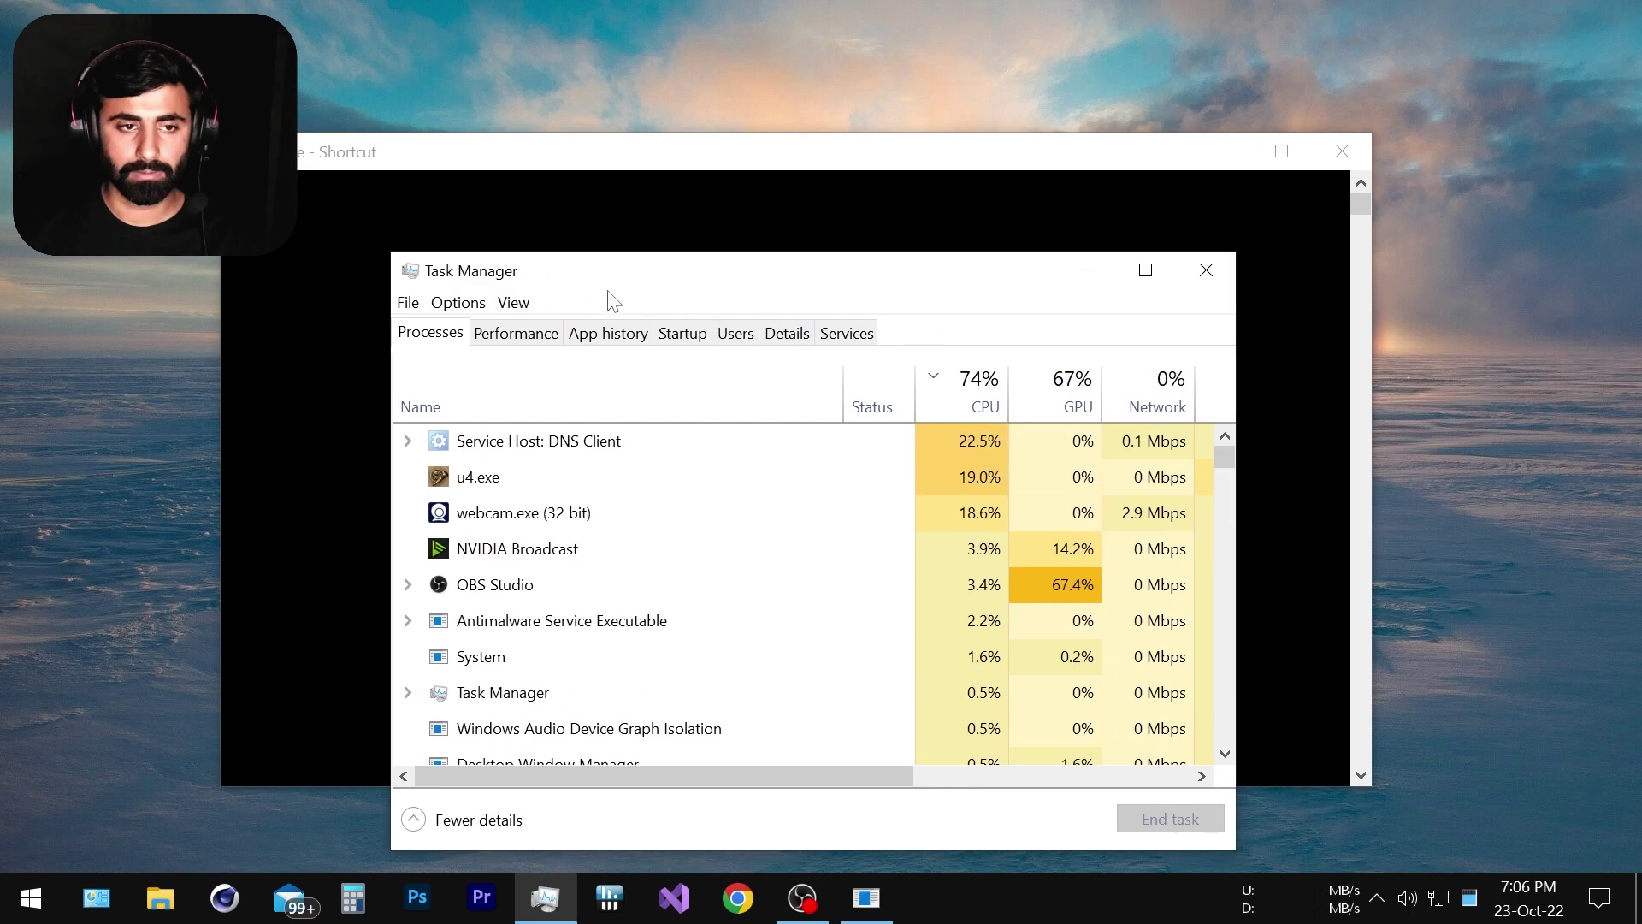
Show the CPU performance graph reaching 100% with Task Manager placed beside the loading game.
left_click(516, 334)
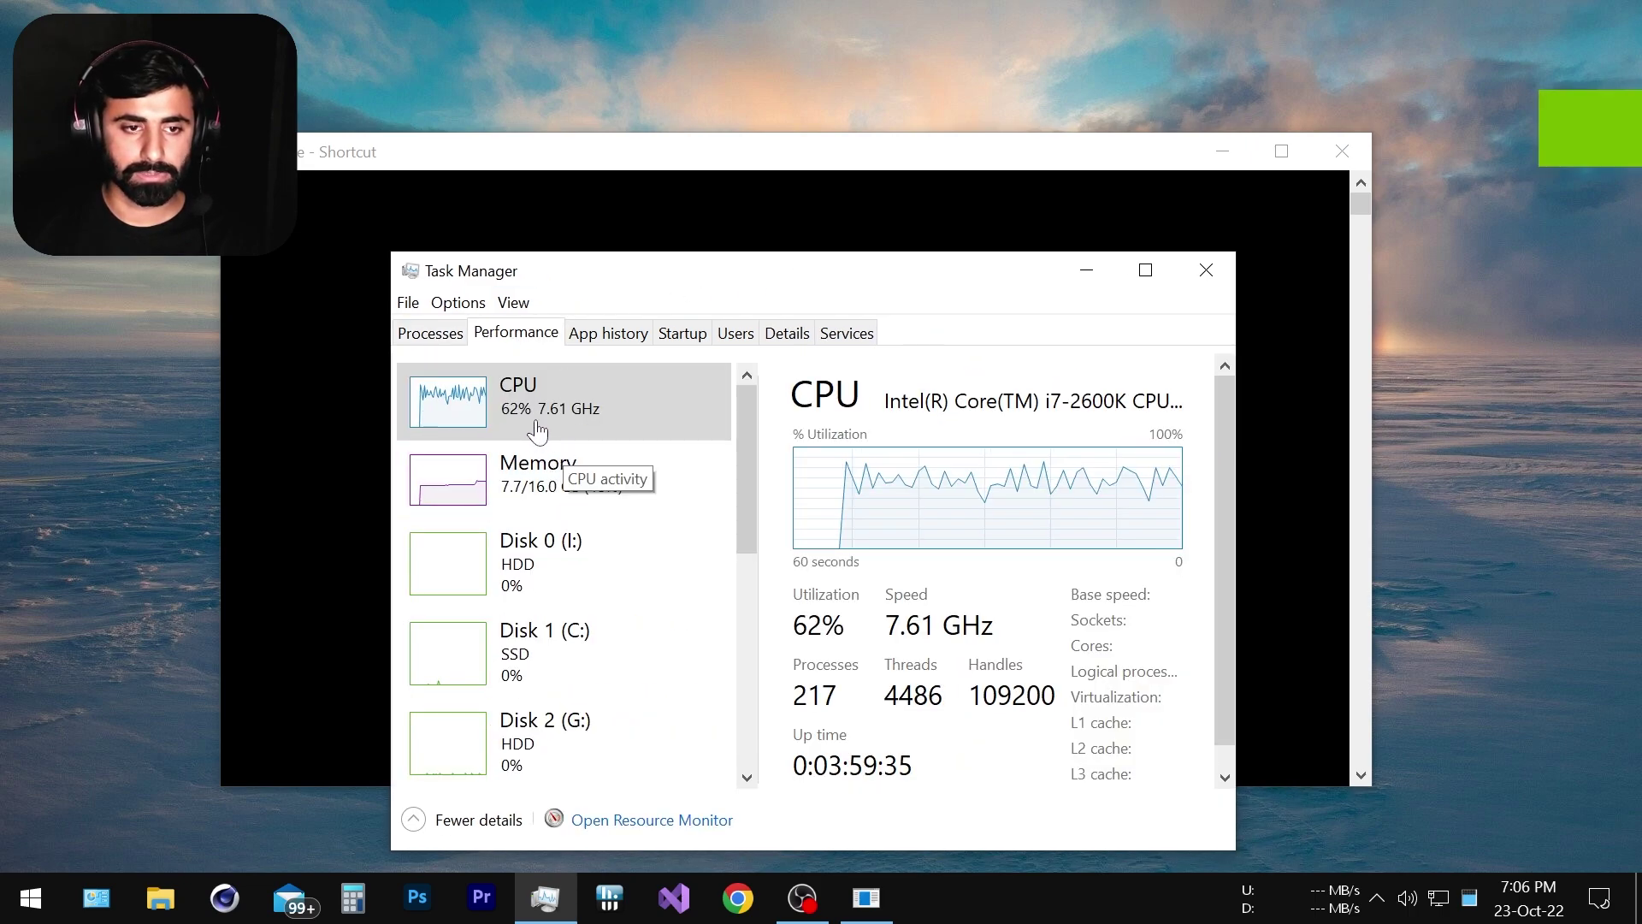
left_click(541, 432)
left_click_drag(900, 278, 656, 325)
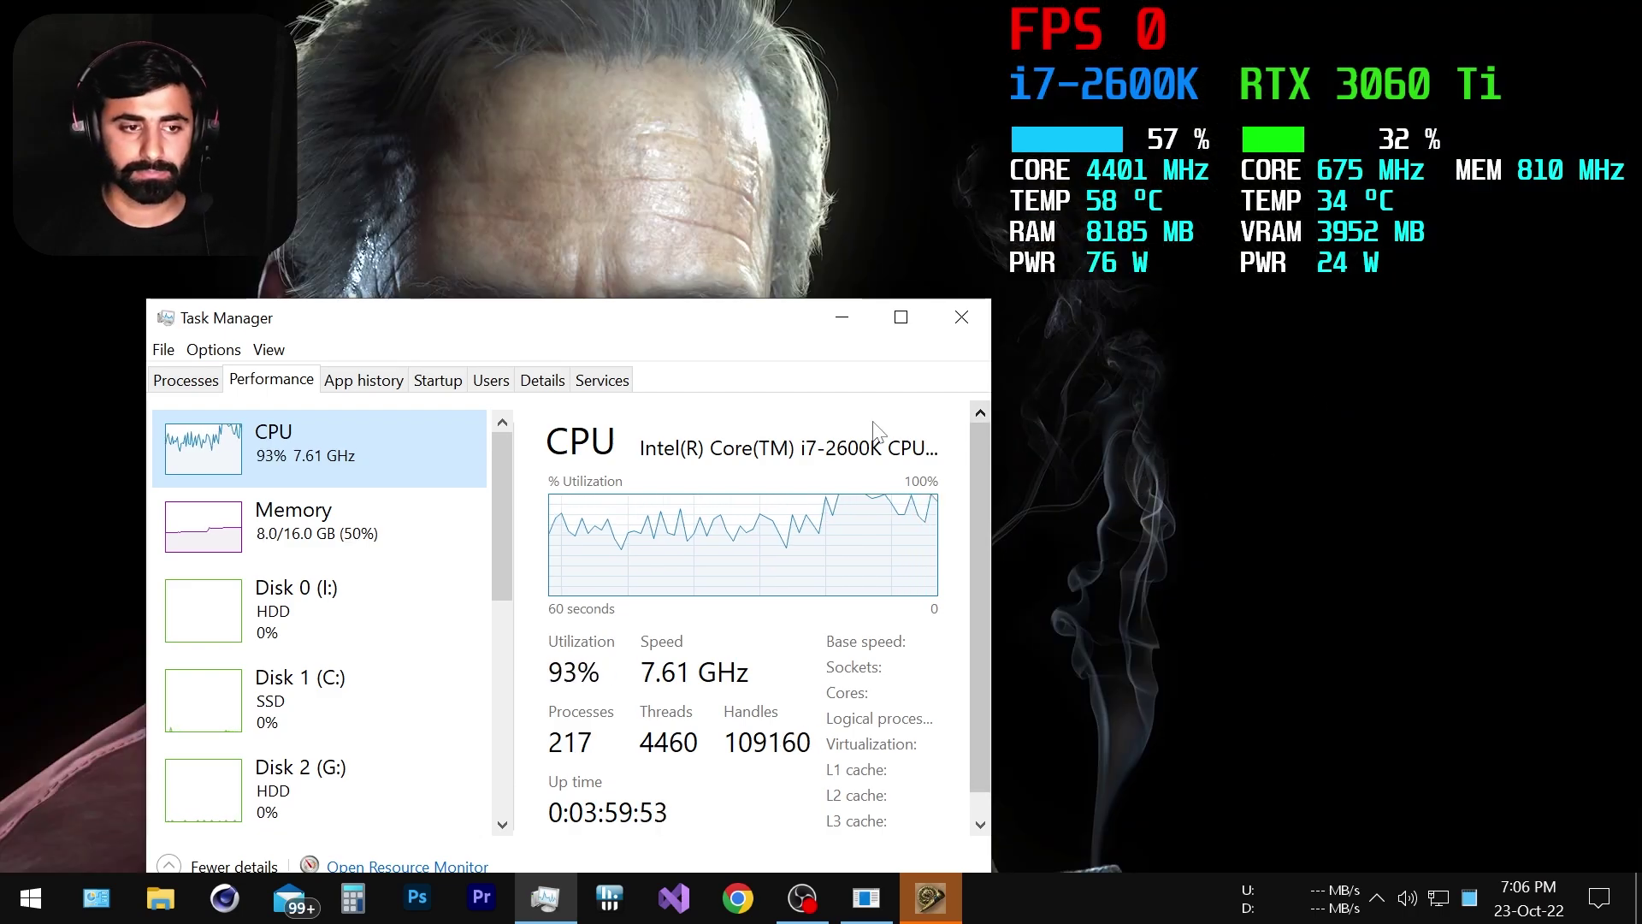
left_click_drag(744, 319, 714, 301)
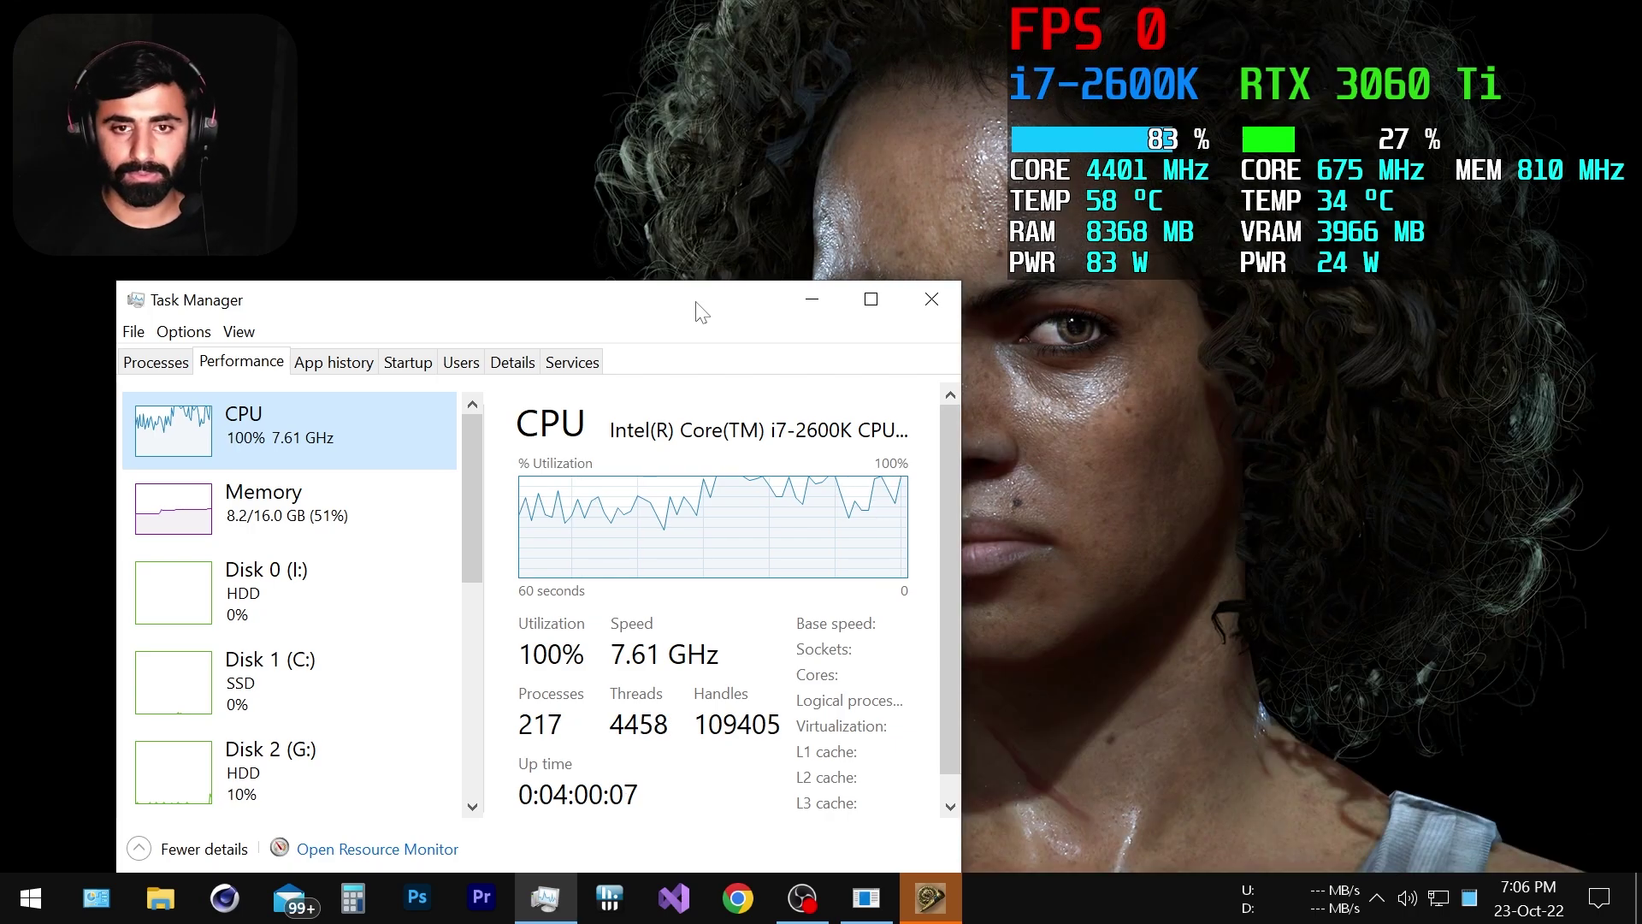
left_click_drag(696, 302, 698, 279)
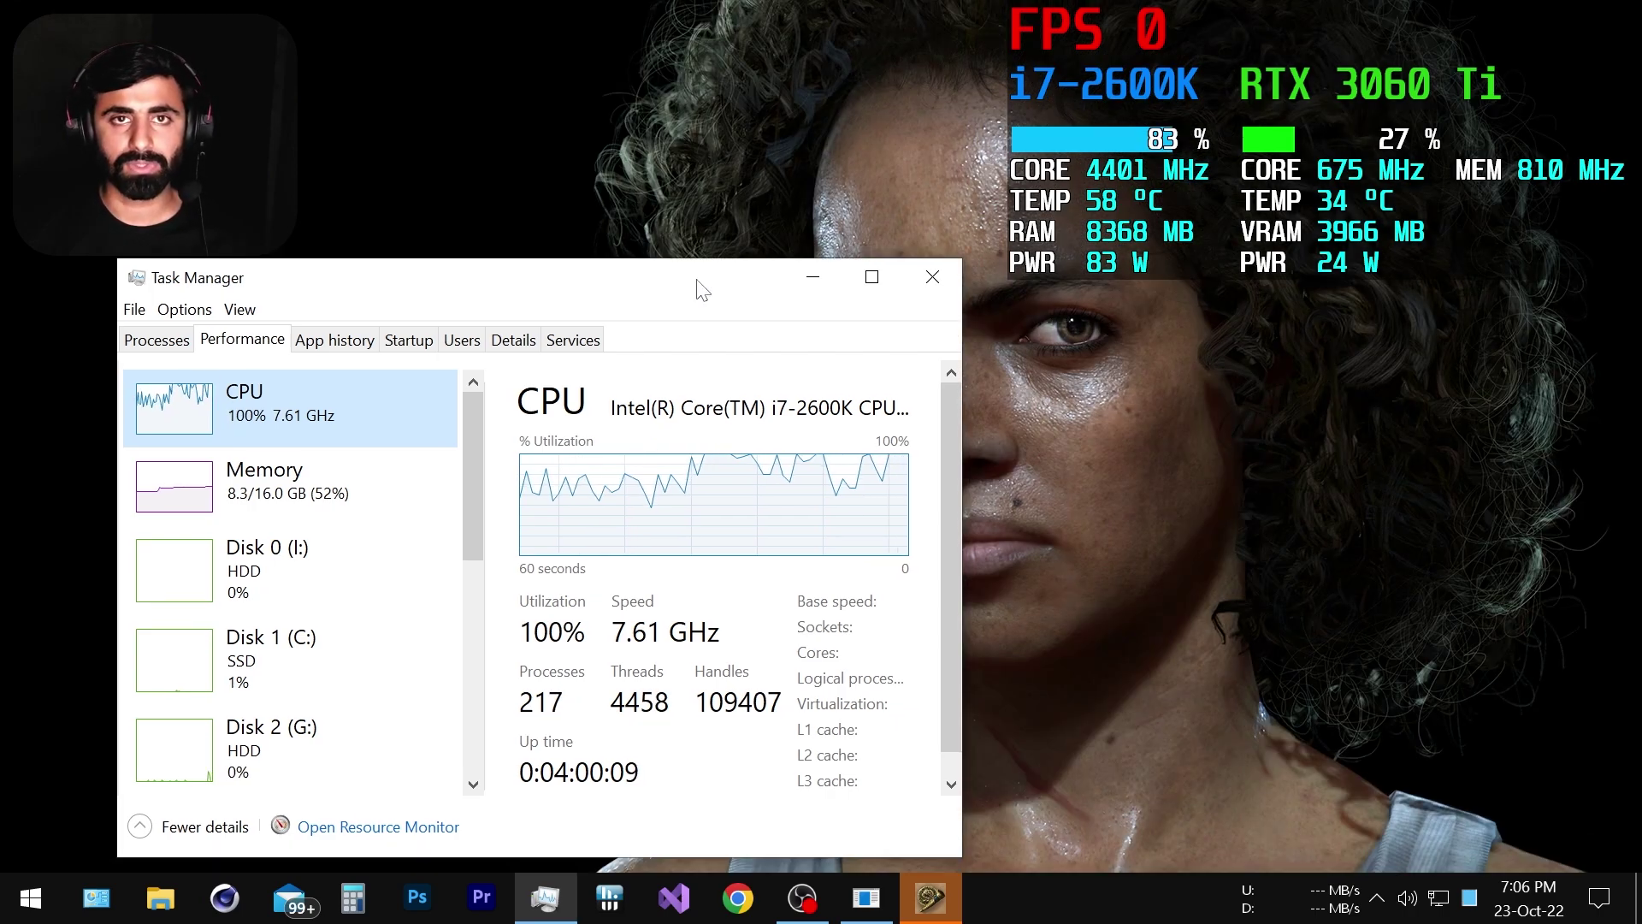